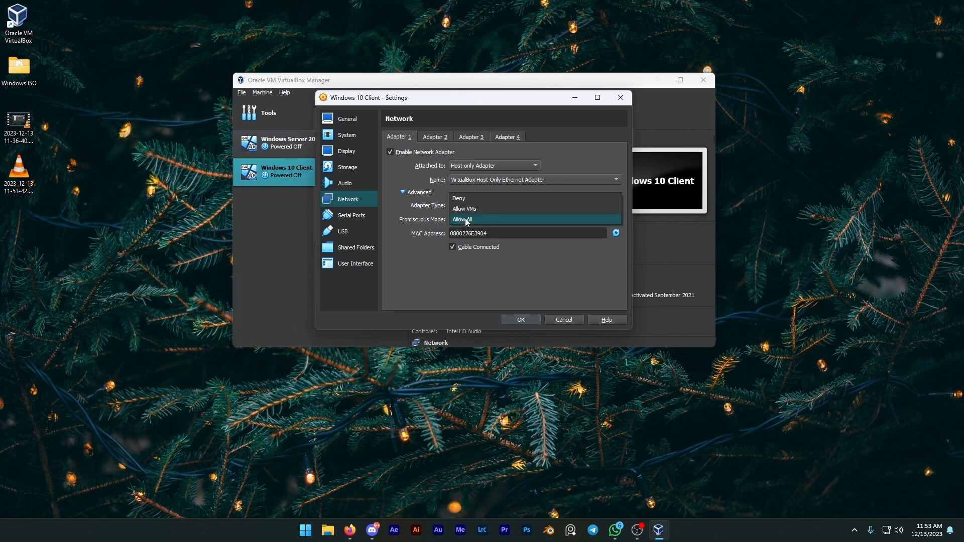
# Set the Windows 10 Client adapter's promiscuous mode to Allow All and save the VM settings
pyautogui.click(493, 219)
pyautogui.click(520, 319)
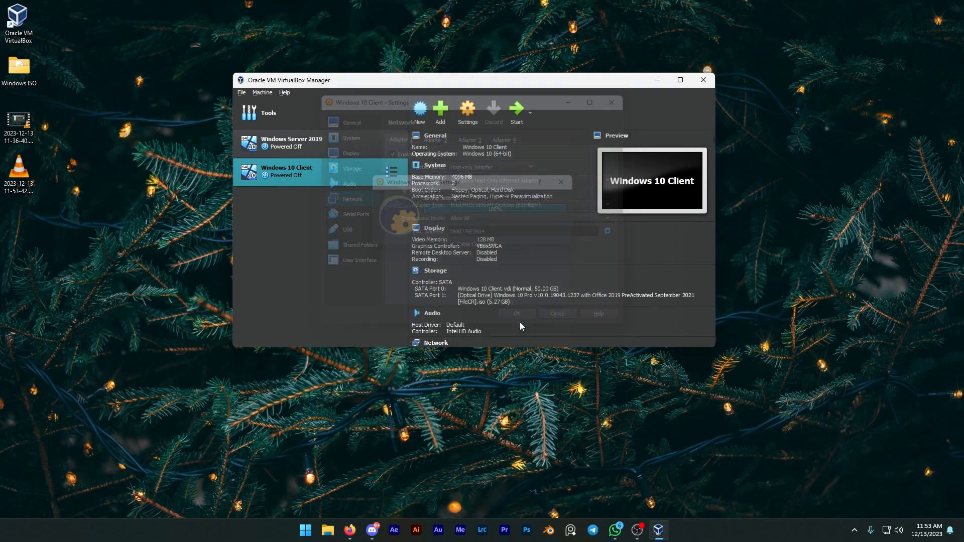
# In the Windows Server 2019 VM's network settings, keep Adapter 1 attached to Host-only Adapter
pyautogui.click(299, 146)
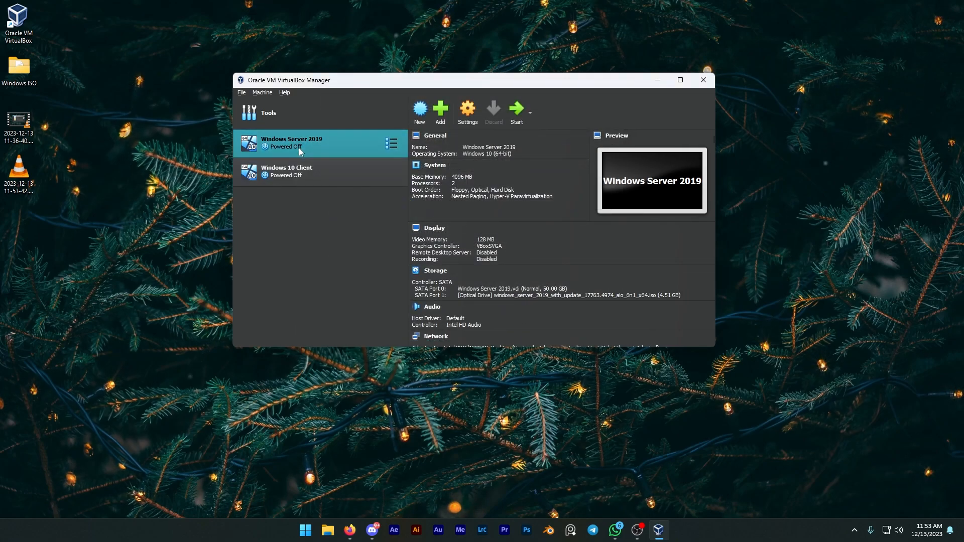
pyautogui.click(470, 116)
pyautogui.click(348, 199)
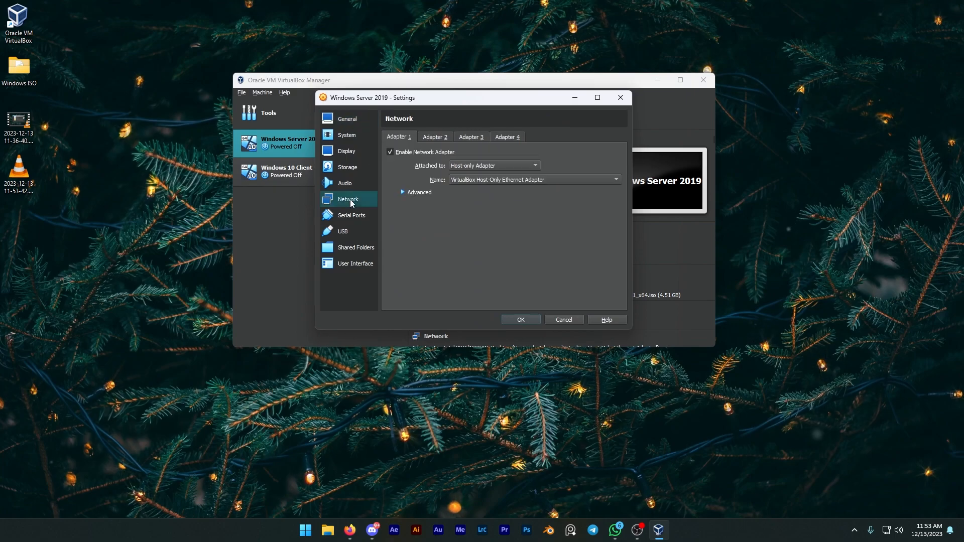
pyautogui.click(473, 167)
pyautogui.click(481, 165)
# Set the server adapter's promiscuous mode to Allow All with type Intel PRO/1000 MT Desktop (82540EM), and save the settings
pyautogui.click(413, 194)
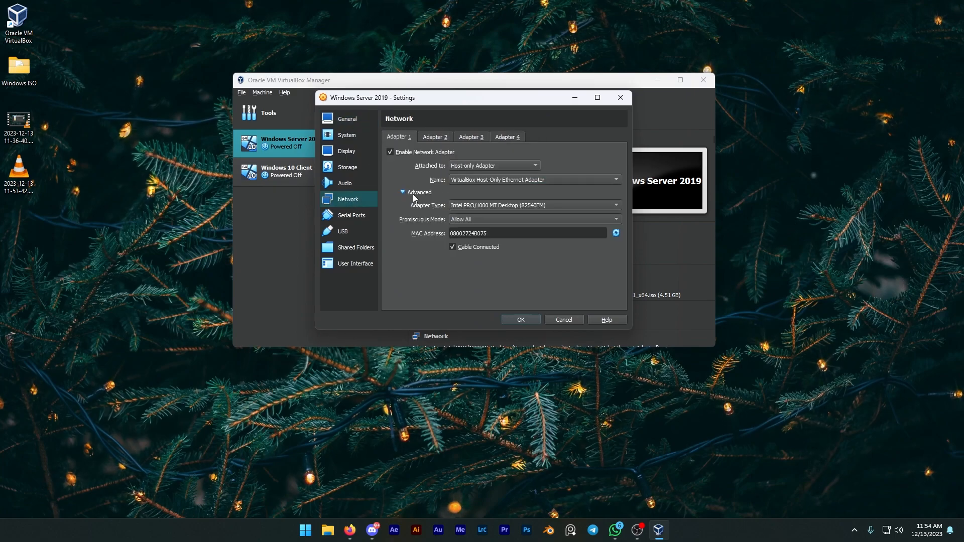
pyautogui.click(513, 219)
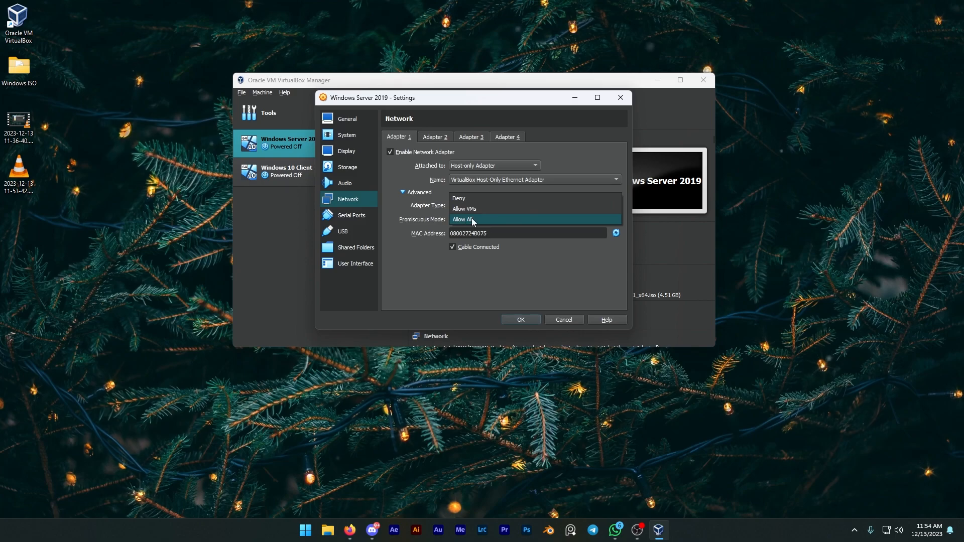
pyautogui.click(472, 219)
pyautogui.click(491, 205)
pyautogui.click(486, 205)
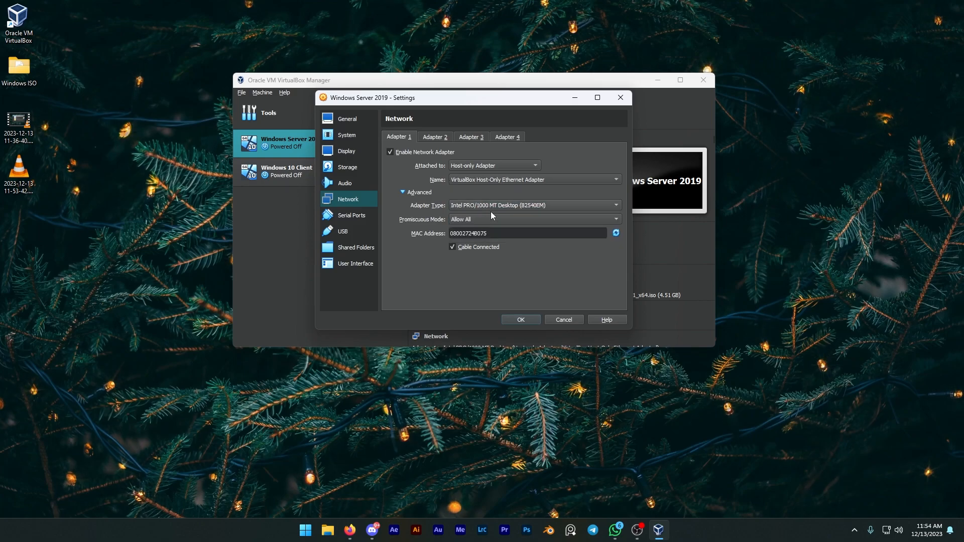
pyautogui.click(520, 320)
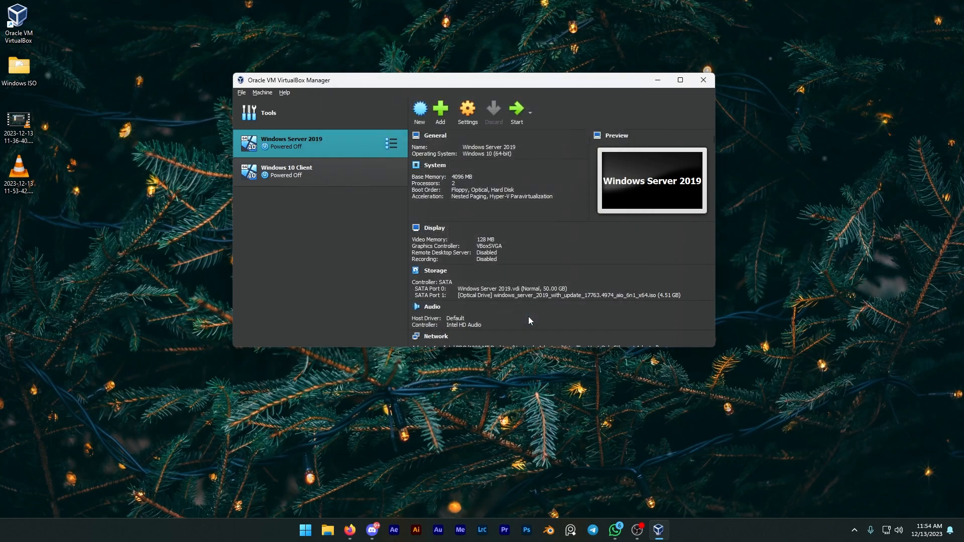
# Start the Windows 10 Client VM and sign in with the account password
pyautogui.click(318, 167)
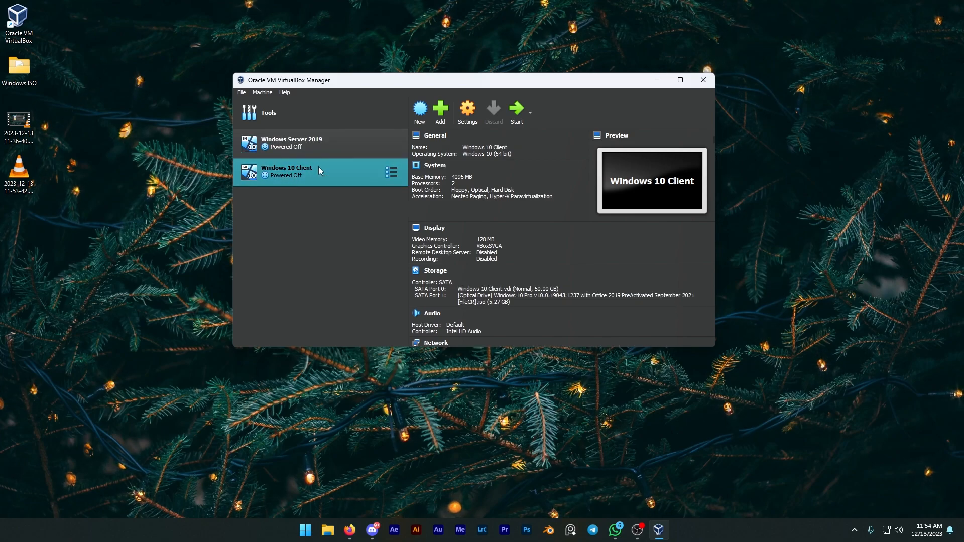
pyautogui.click(517, 107)
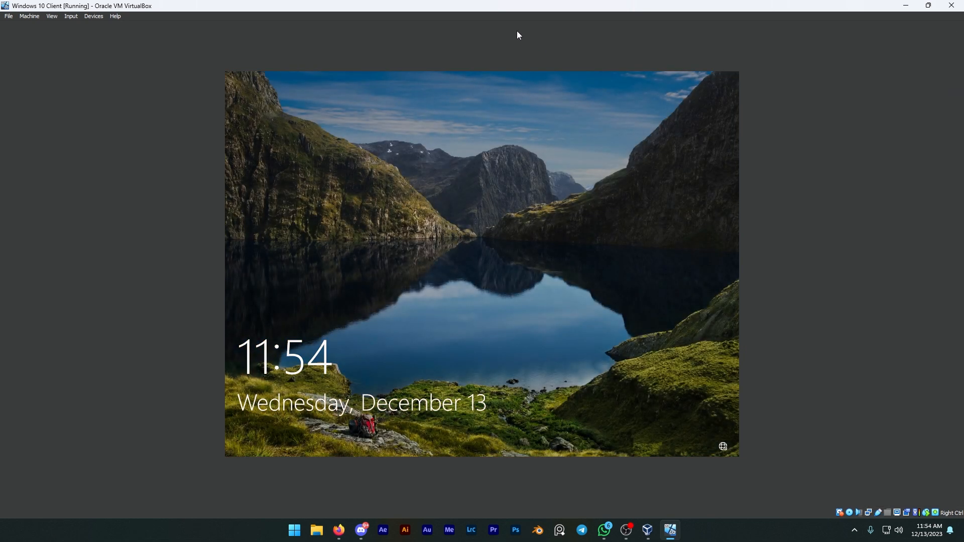
pyautogui.click(478, 182)
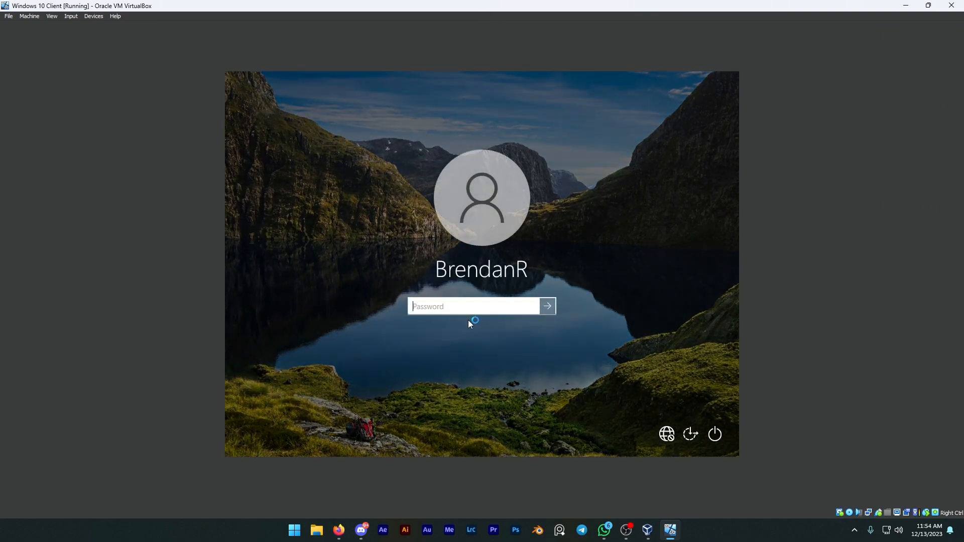
pyautogui.write('***')
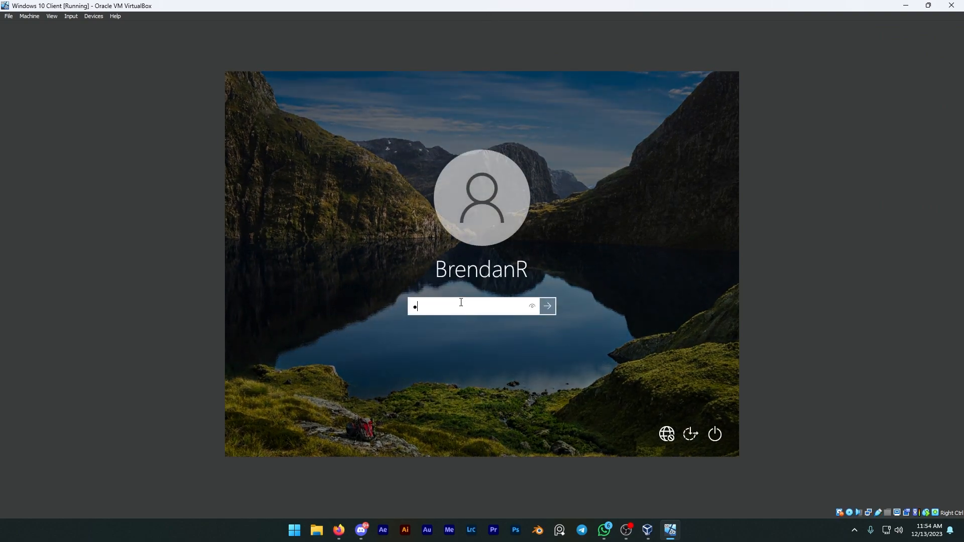
pyautogui.write('****')
pyautogui.press('Return')
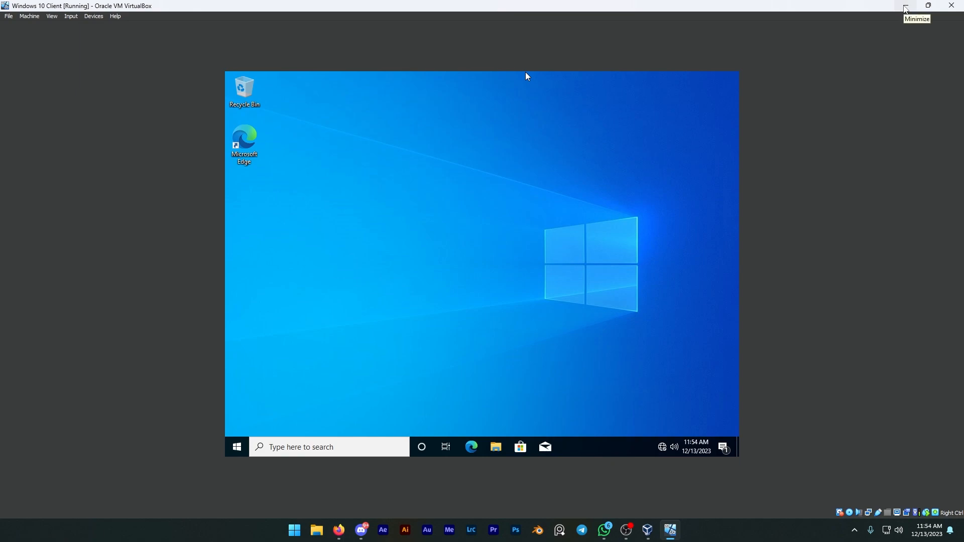
# Start the Windows Server 2019 VM and sign in as Administrator with the account password
pyautogui.click(905, 7)
pyautogui.click(316, 141)
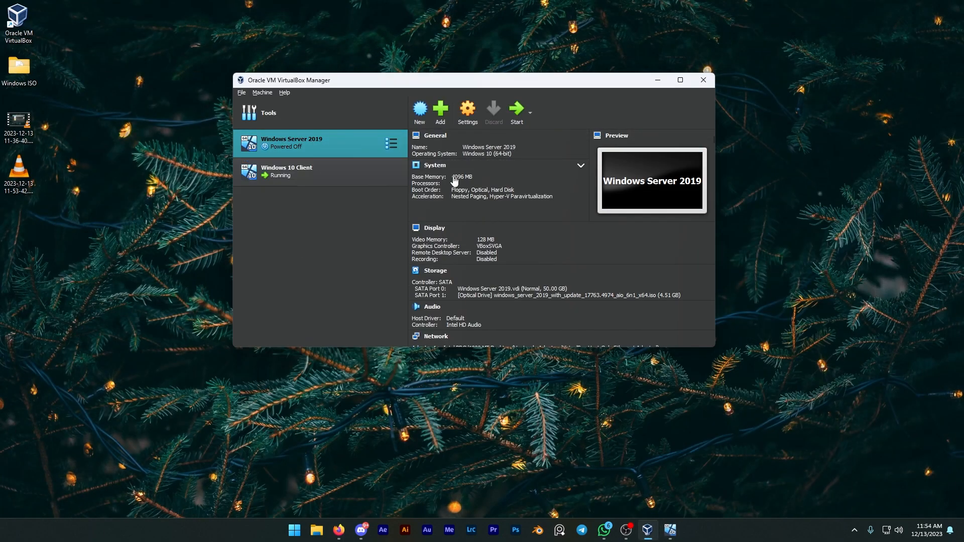
pyautogui.click(517, 108)
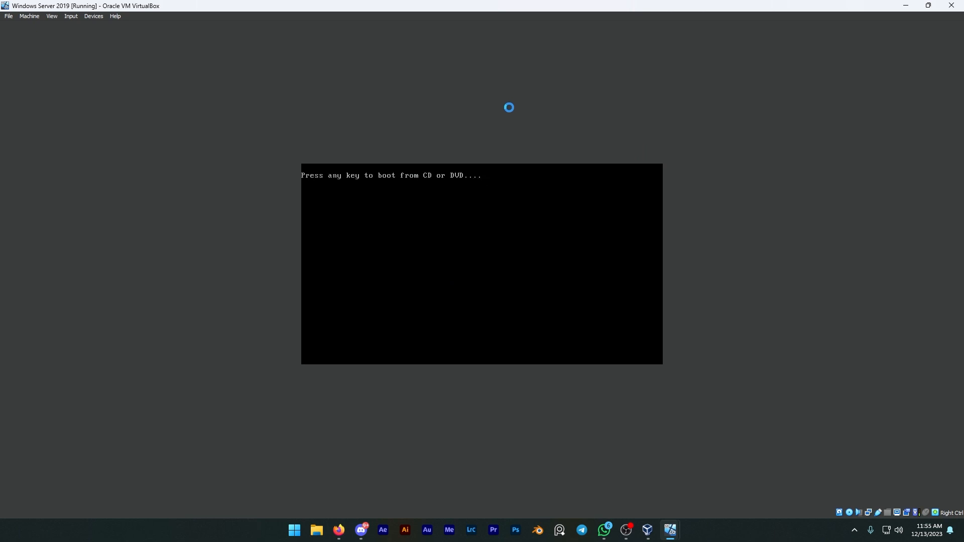
pyautogui.press('Return')
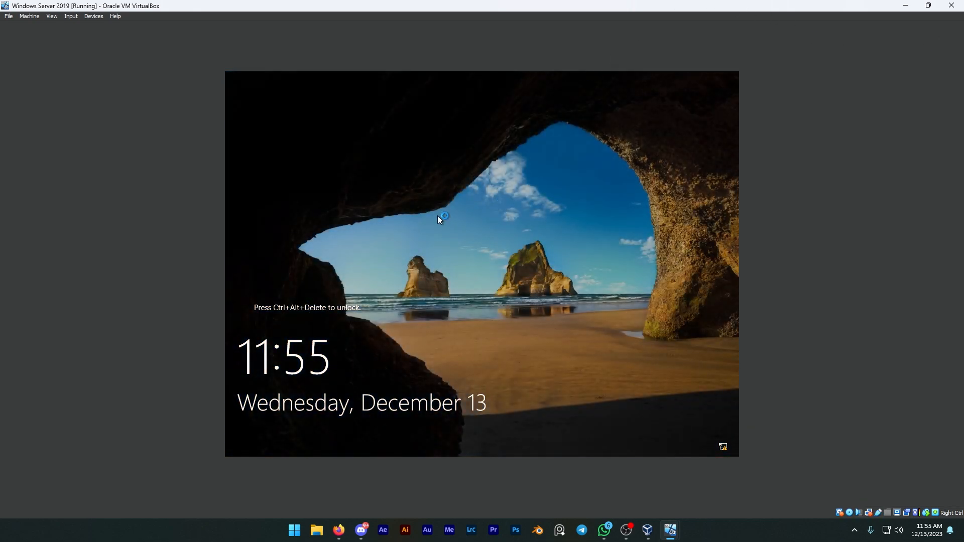
pyautogui.hotkey('ctrl', 'alt', 'Delete')
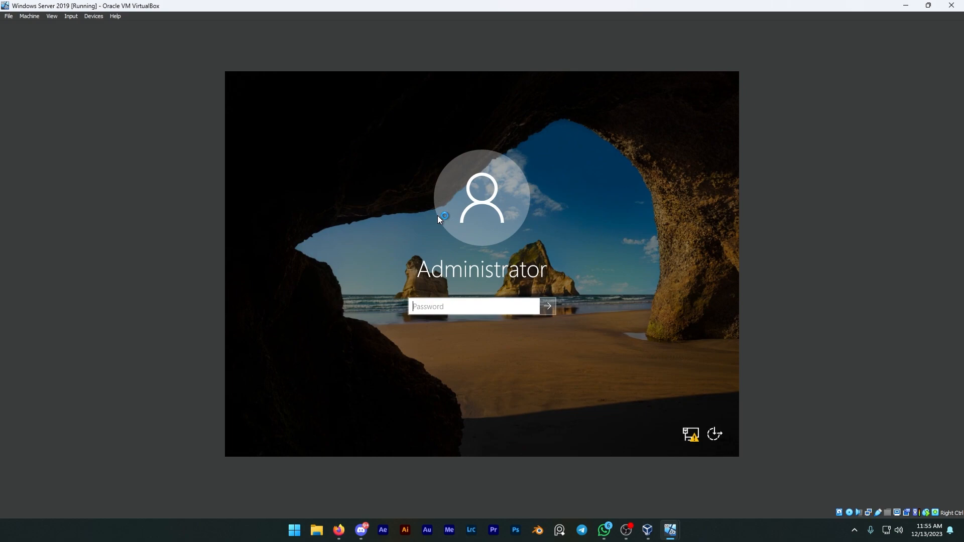
pyautogui.write('•••••••')
pyautogui.press('Return')
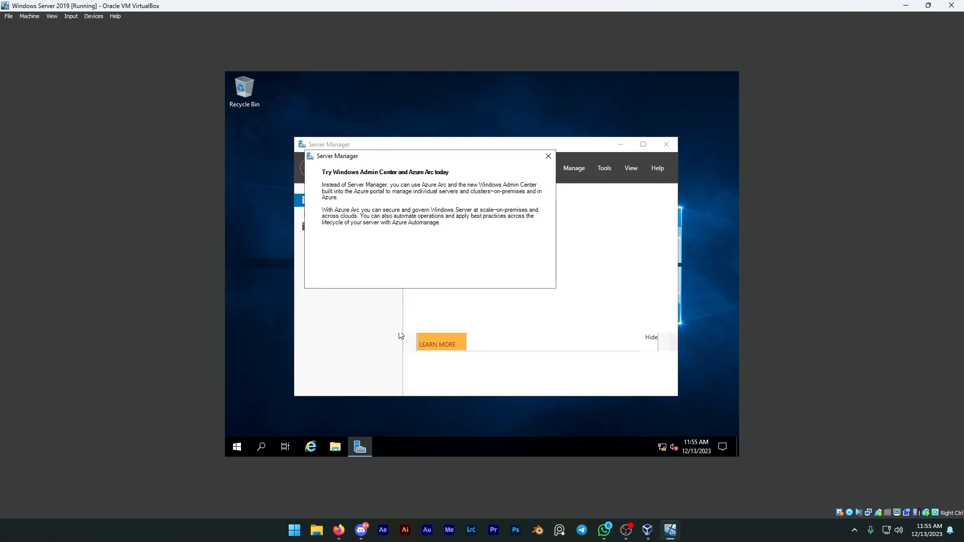
# Dismiss the Windows Admin Center notice and minimize Server Manager
pyautogui.click(547, 156)
pyautogui.click(619, 145)
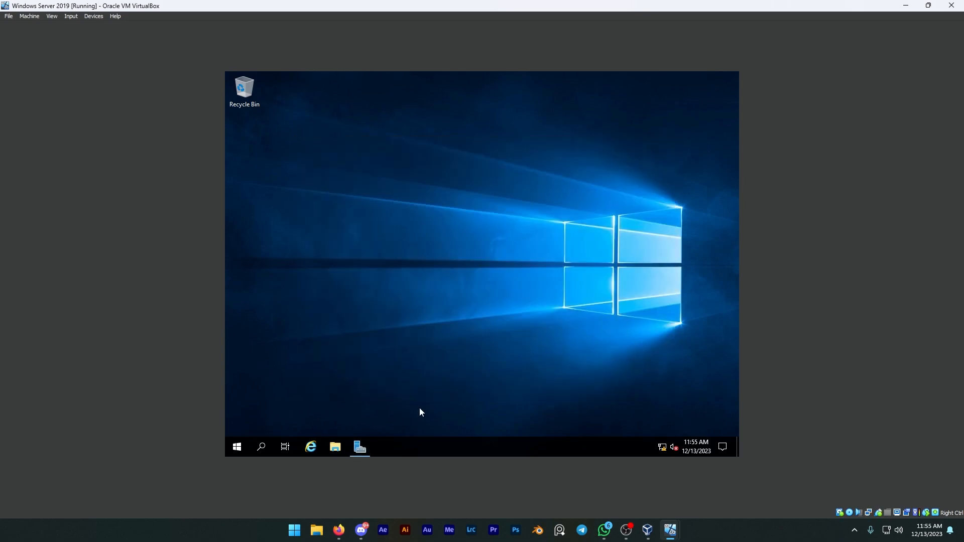
# Open the server's adapter options from the Ethernet page of its network settings
pyautogui.rightClick(661, 446)
pyautogui.click(660, 435)
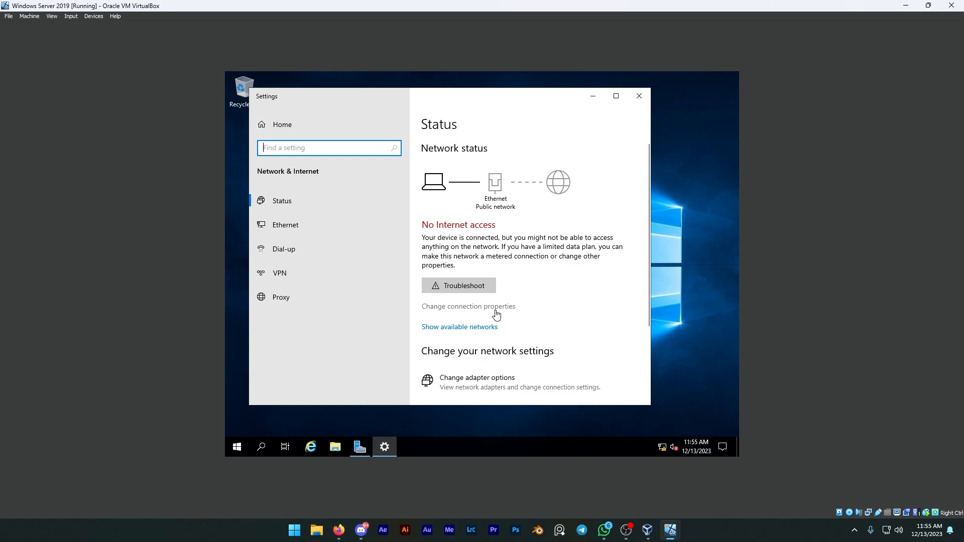
pyautogui.click(313, 221)
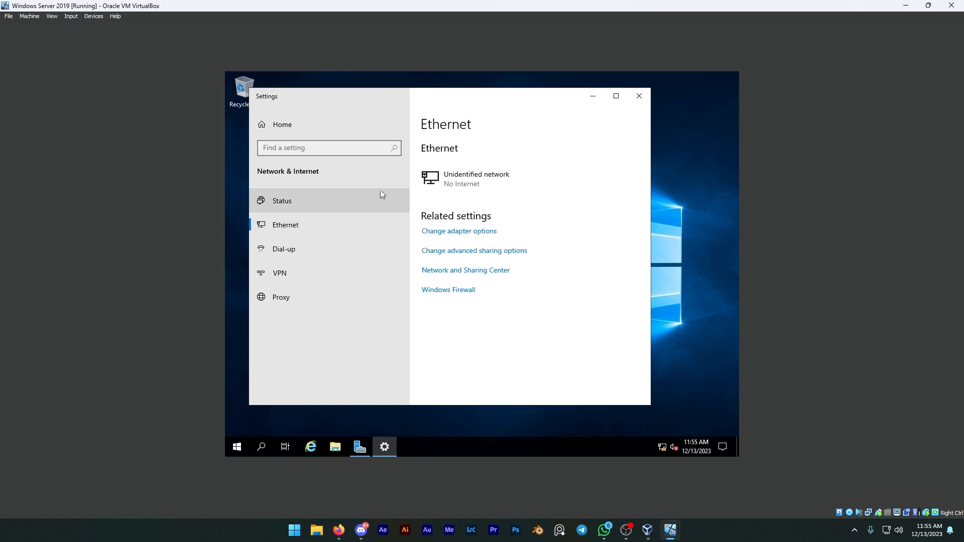
pyautogui.click(458, 232)
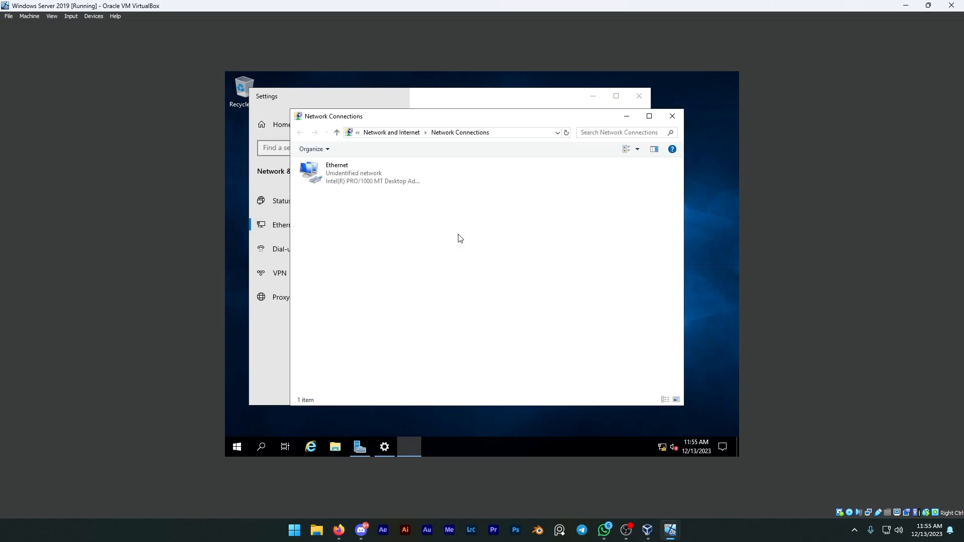
# Open the Internet Protocol Version 4 (TCP/IPv4) properties of the server's Ethernet connection
pyautogui.rightClick(367, 179)
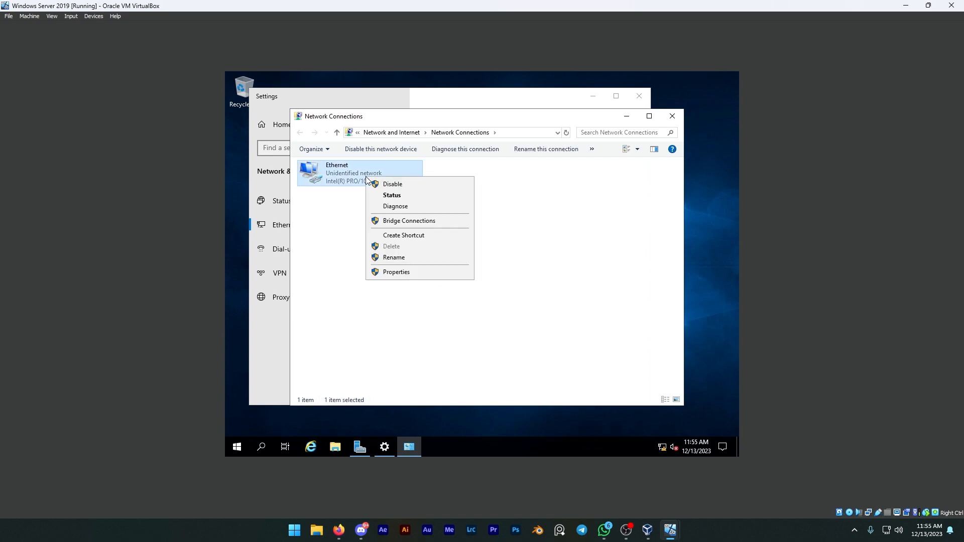
pyautogui.click(396, 273)
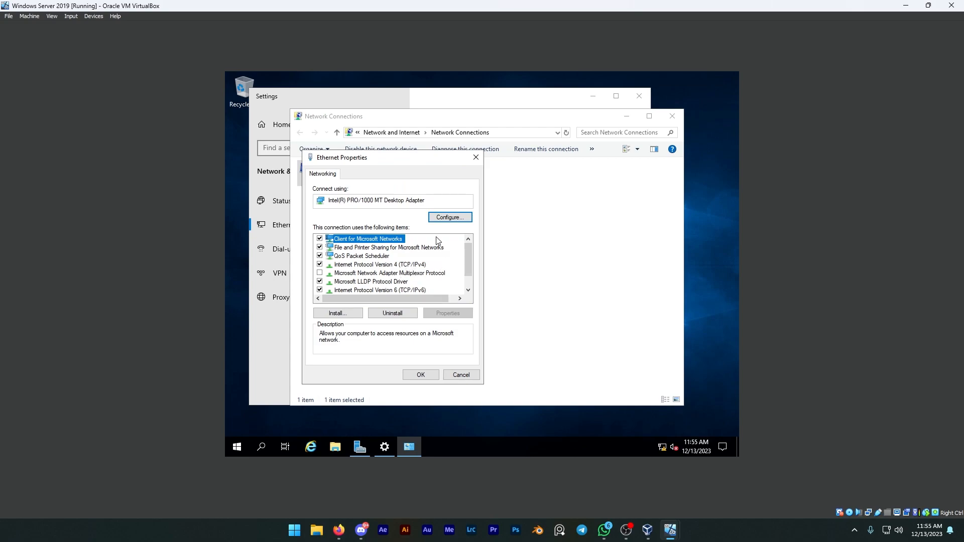
pyautogui.click(377, 266)
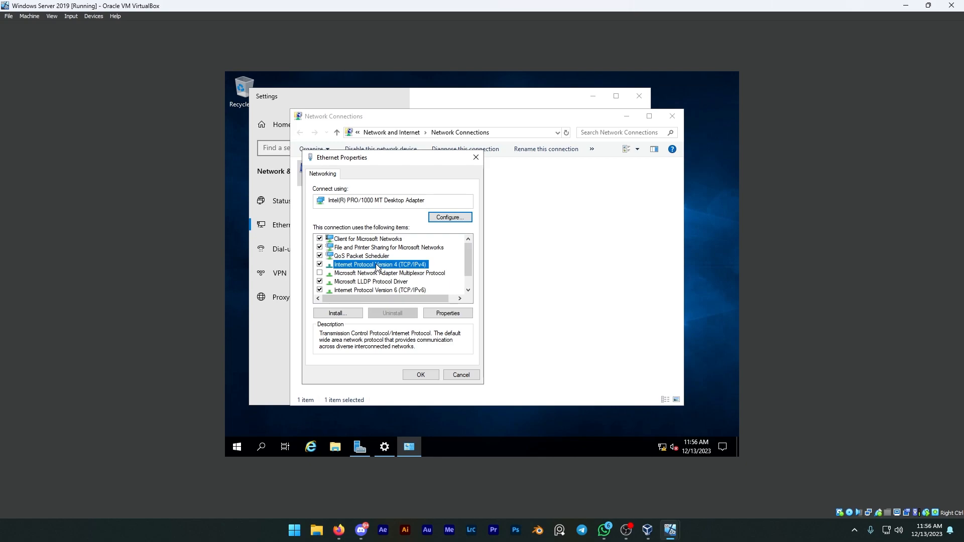
pyautogui.doubleClick(377, 266)
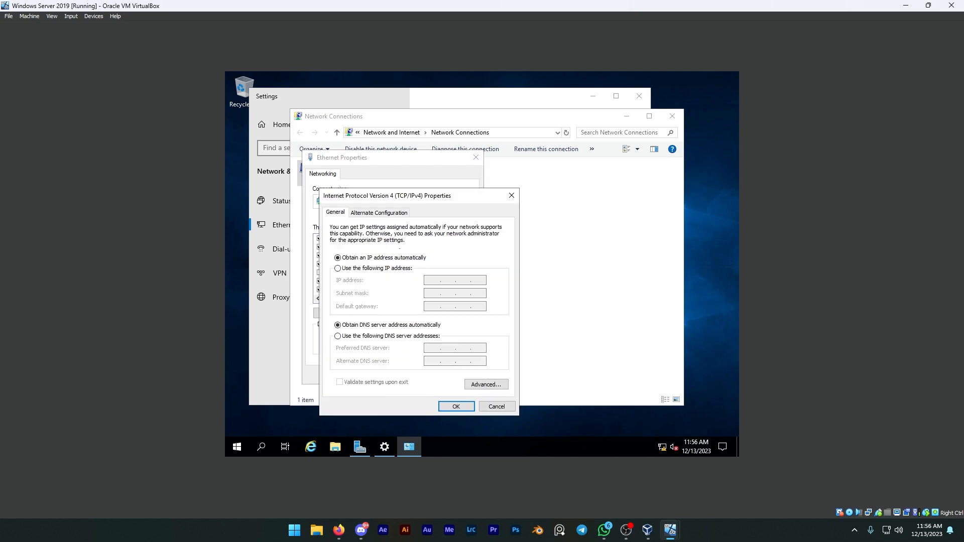
pyautogui.moveTo(421, 173); pyautogui.dragTo(426, 171)
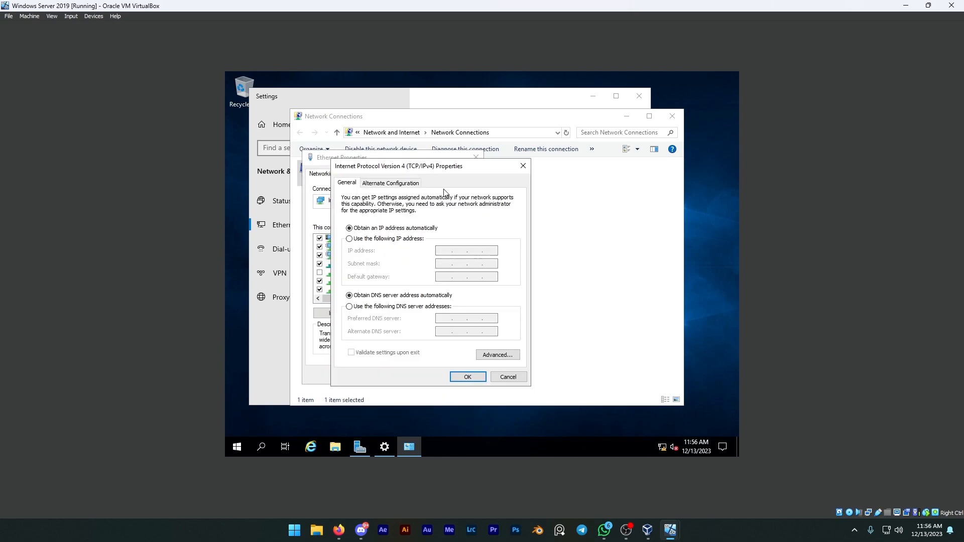
# Assign static IP 192.168.0.1, subnet mask 255.255.255.0, default gateway 192.168.0.1 and preferred DNS server 192.168.0.2, and confirm
pyautogui.click(350, 239)
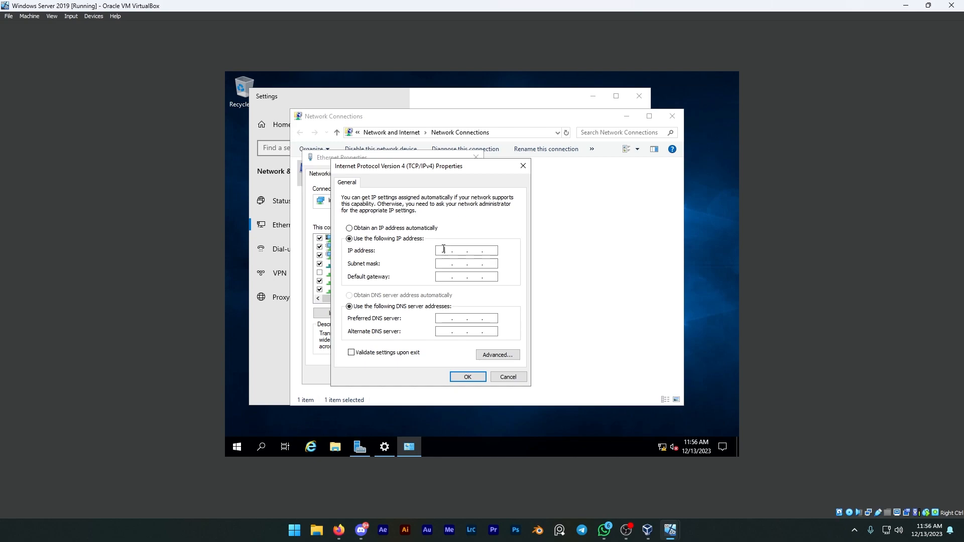
pyautogui.write('192 . 168 . 0 . 1')
pyautogui.click(439, 264)
pyautogui.write('192 . 168')
pyautogui.write('192 . 168')
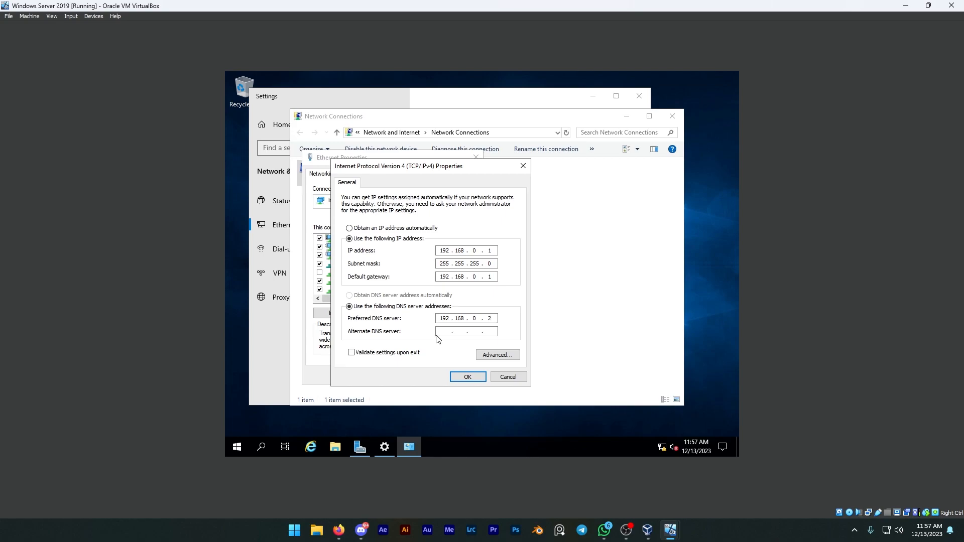
pyautogui.click(457, 381)
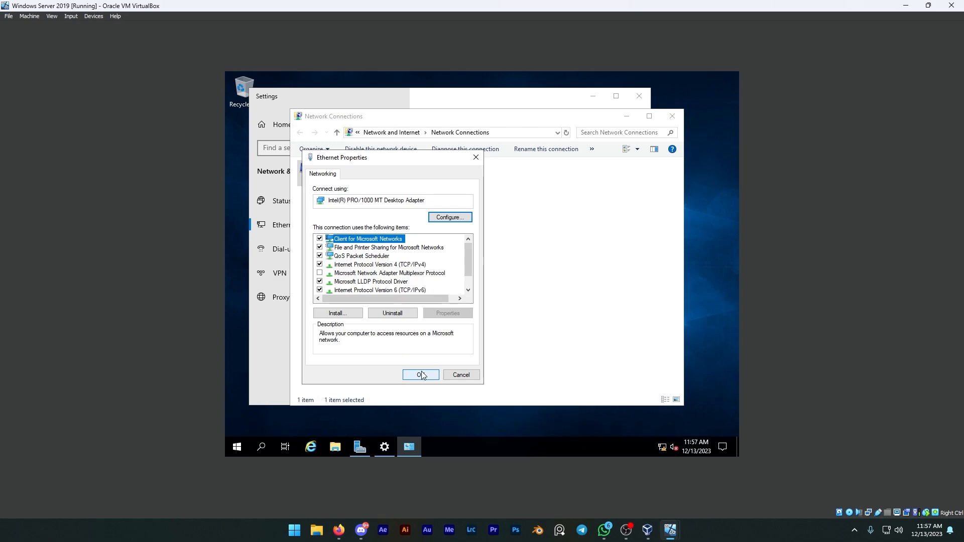
# Recheck the TCP/IPv4 settings and apply the Ethernet connection's properties
pyautogui.doubleClick(372, 265)
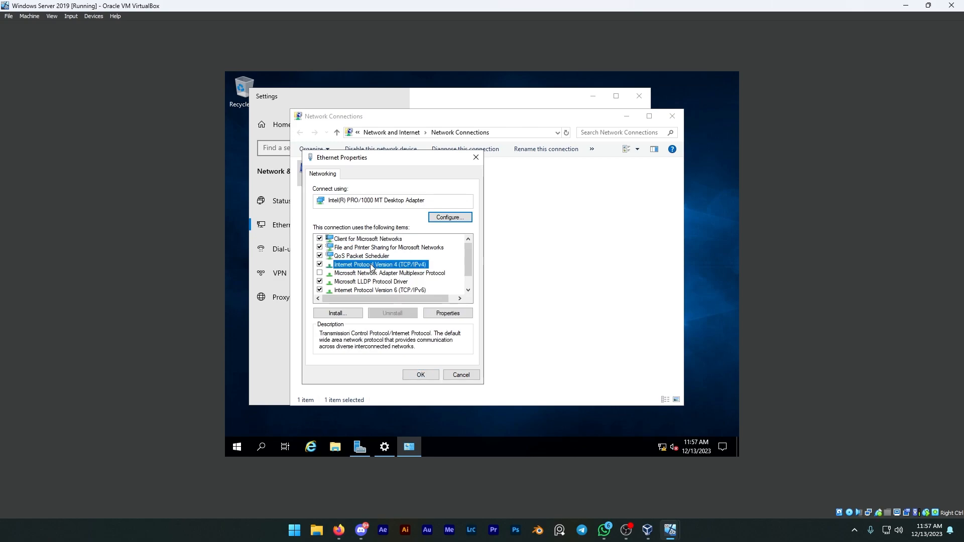
pyautogui.click(458, 407)
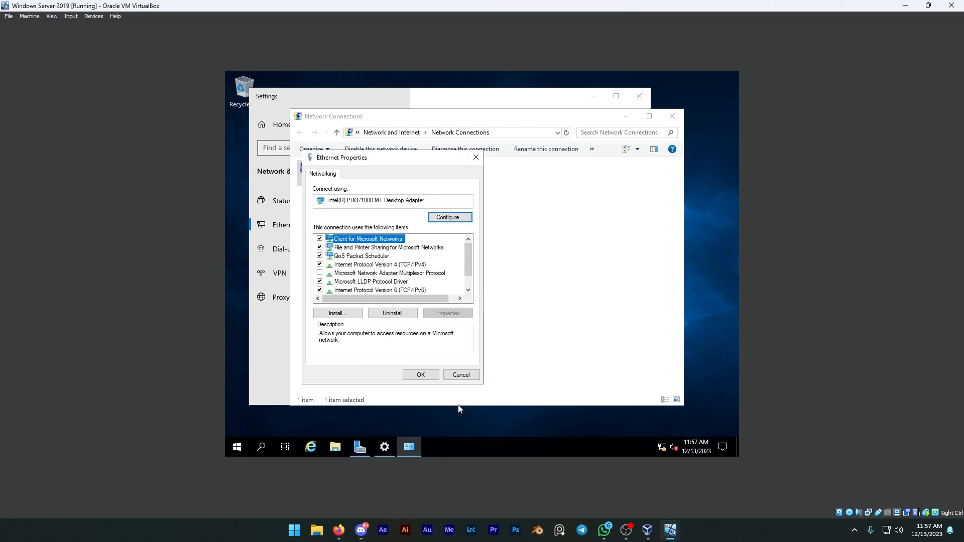
pyautogui.click(428, 373)
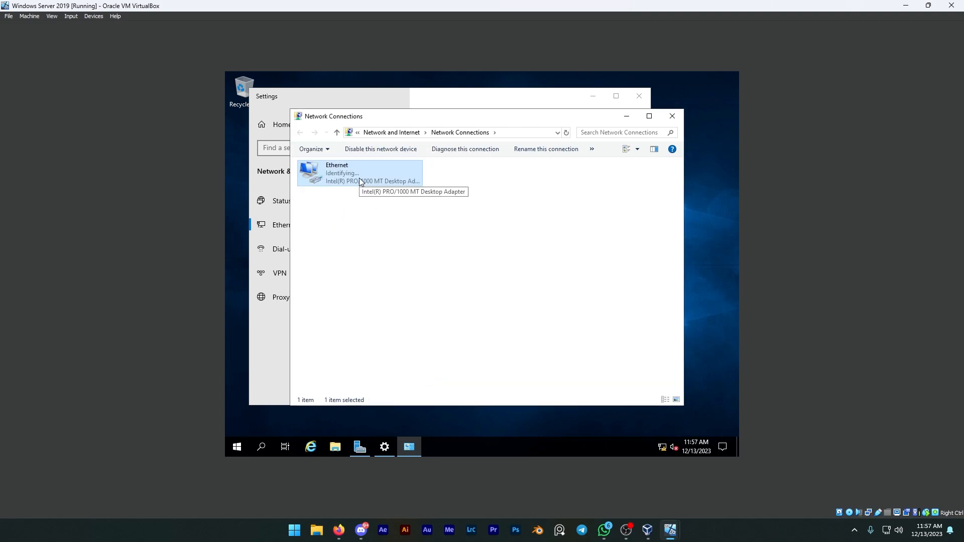
# Open the advanced sharing settings through the Network and Sharing Center
pyautogui.click(397, 133)
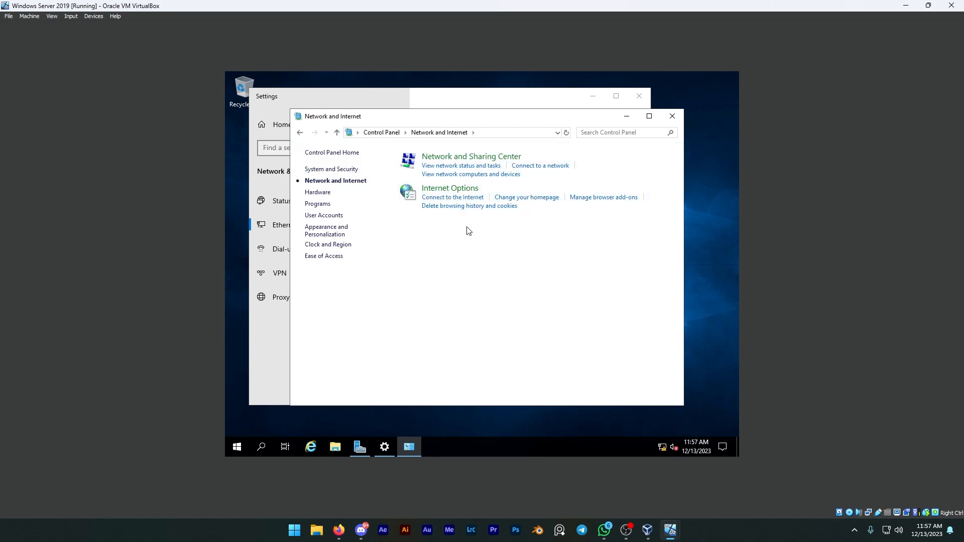
pyautogui.click(463, 161)
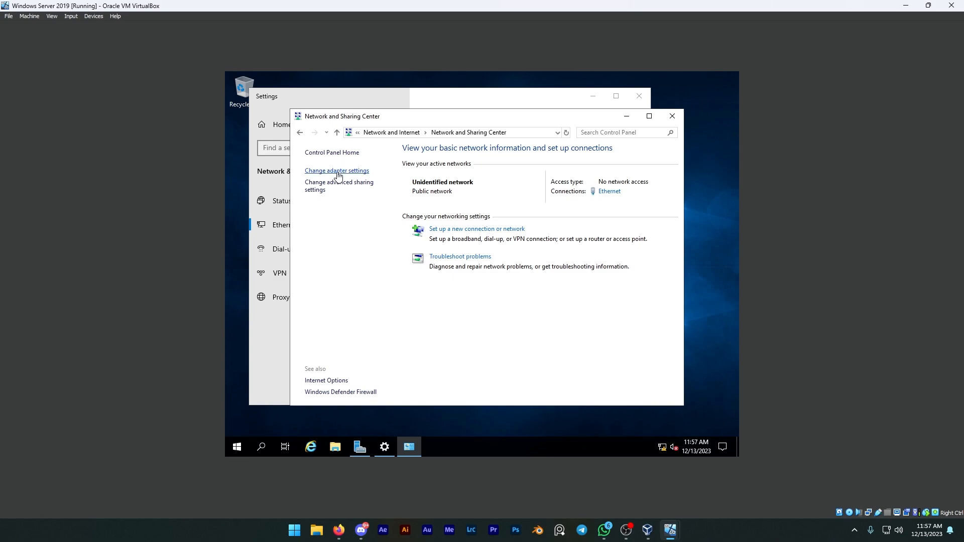
pyautogui.click(330, 186)
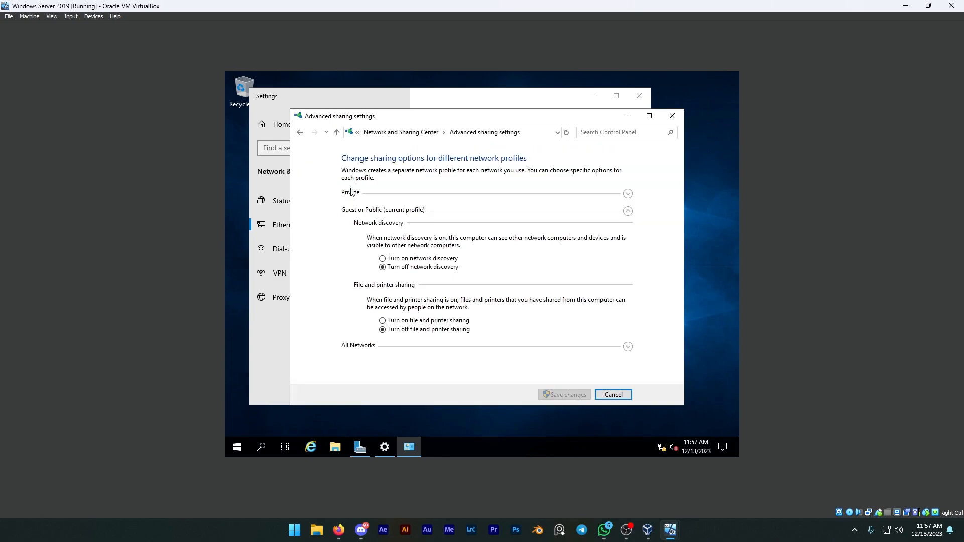
# Turn on network discovery and file and printer sharing for the Guest or Public profile, and Public folder sharing for All Networks
pyautogui.click(431, 258)
pyautogui.click(457, 322)
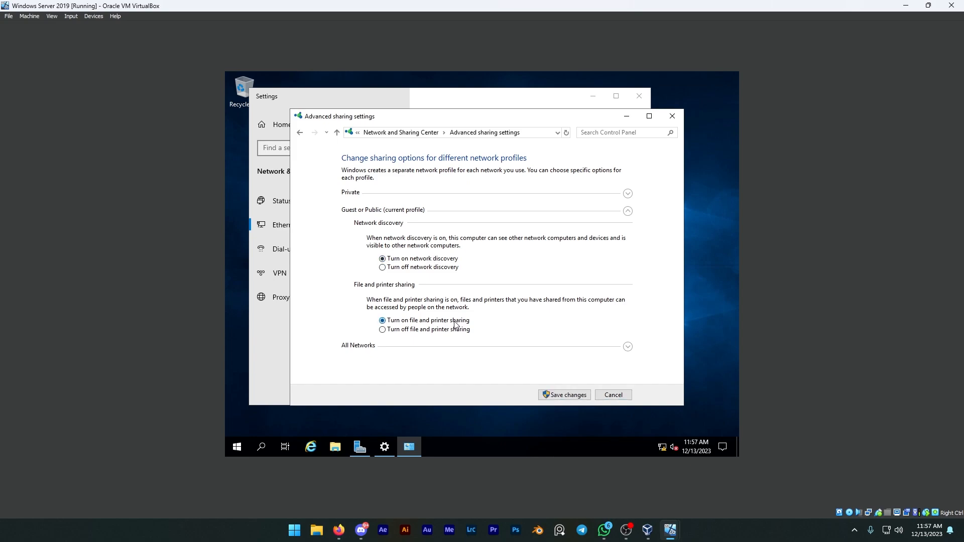
pyautogui.click(439, 351)
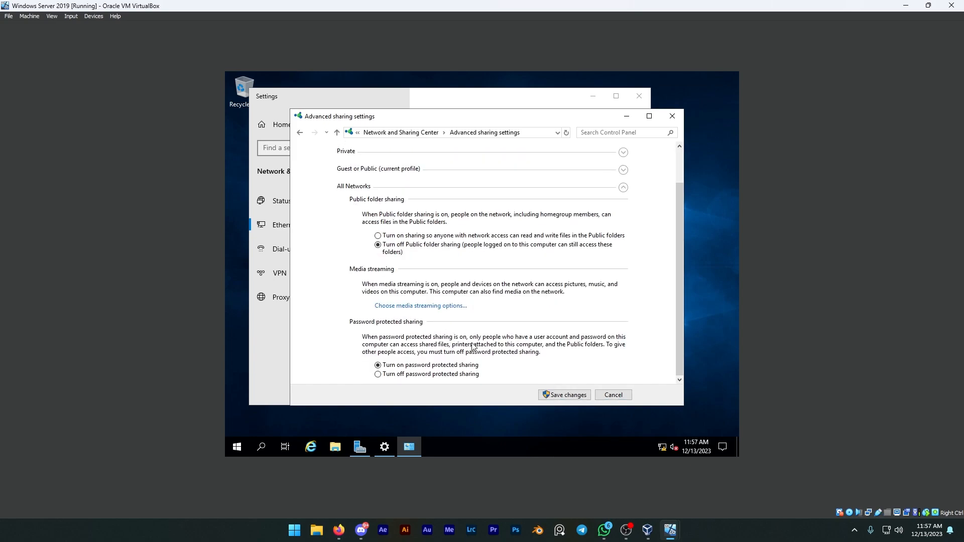
pyautogui.scroll(2, 577, 333)
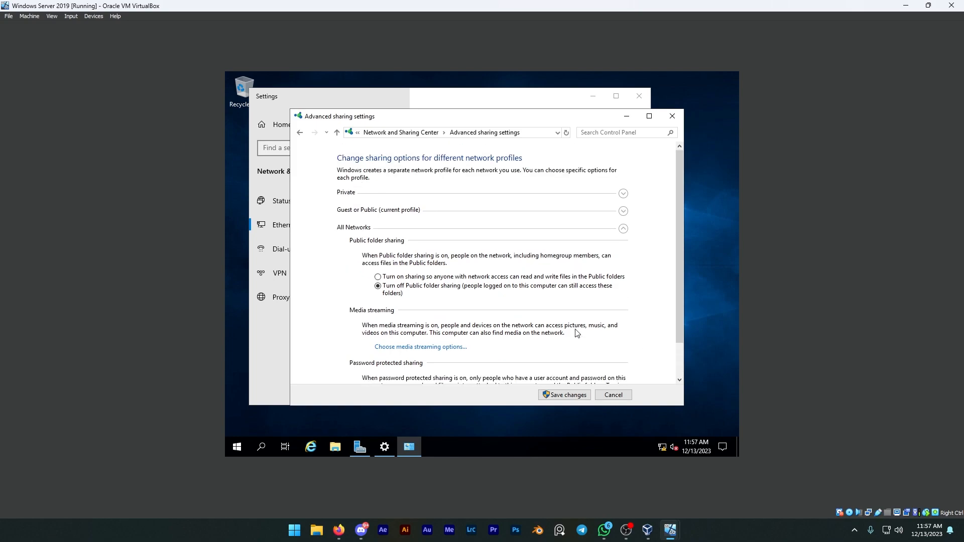
pyautogui.scroll(-2, 553, 323)
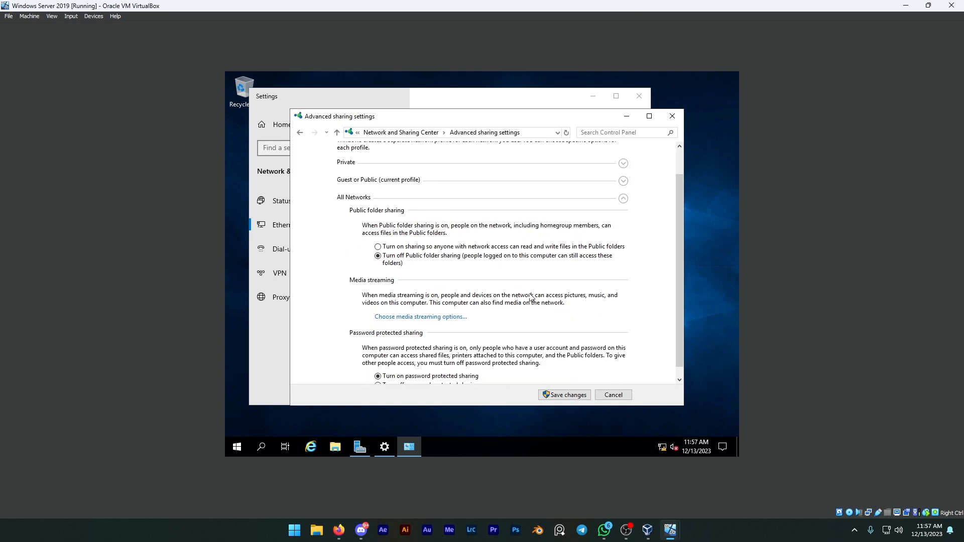
pyautogui.click(443, 247)
pyautogui.scroll(1, 443, 250)
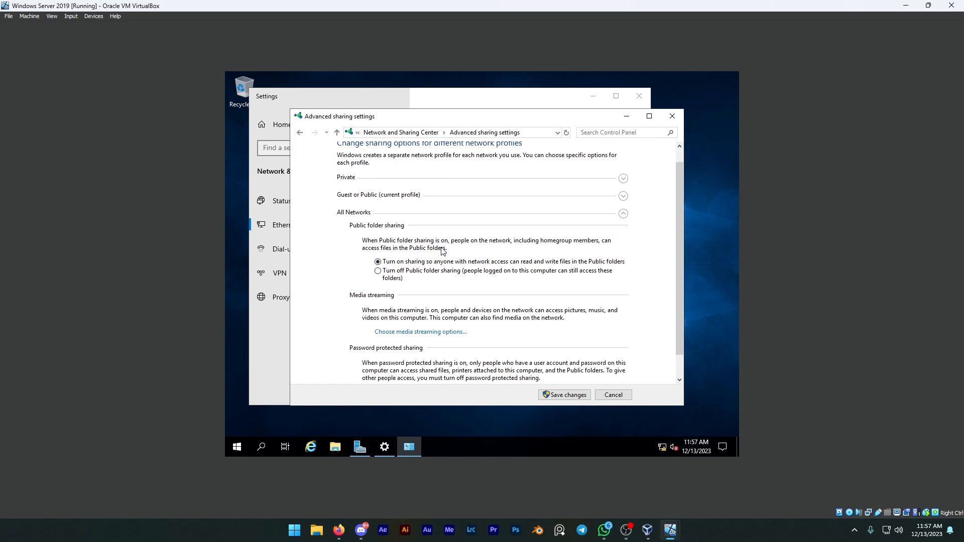
pyautogui.scroll(1, 443, 250)
pyautogui.scroll(-2, 451, 253)
pyautogui.scroll(2, 502, 259)
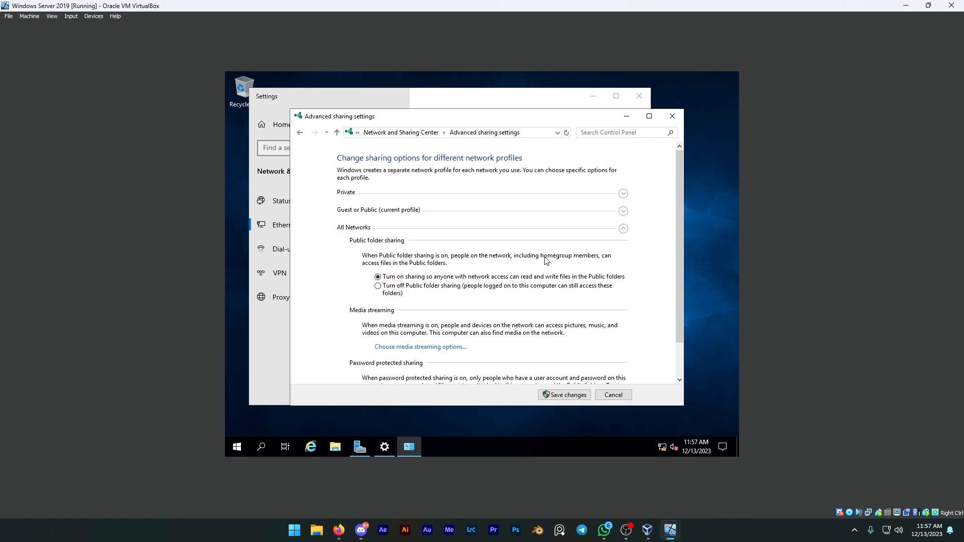
# Turn on network discovery and file and printer sharing for the Private profile, and save the sharing changes
pyautogui.click(623, 211)
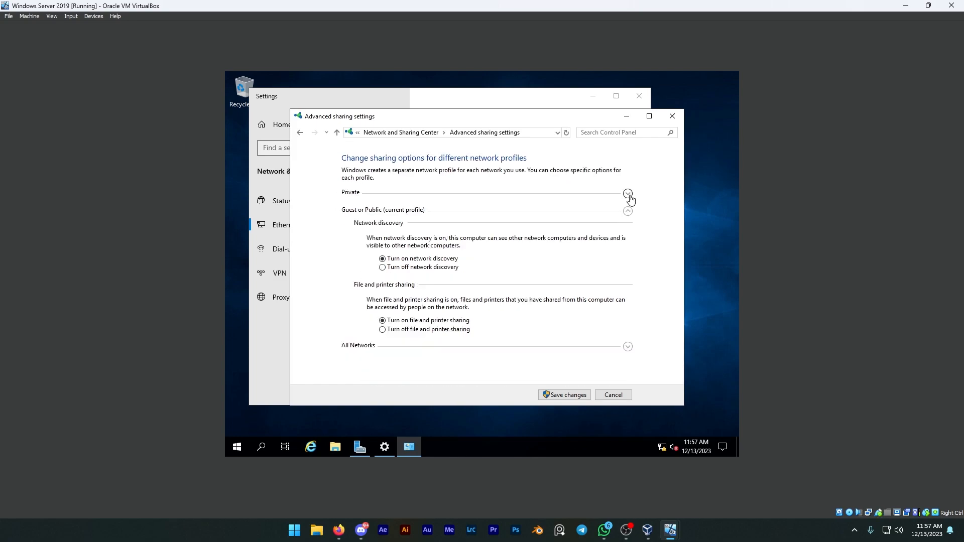
pyautogui.click(628, 194)
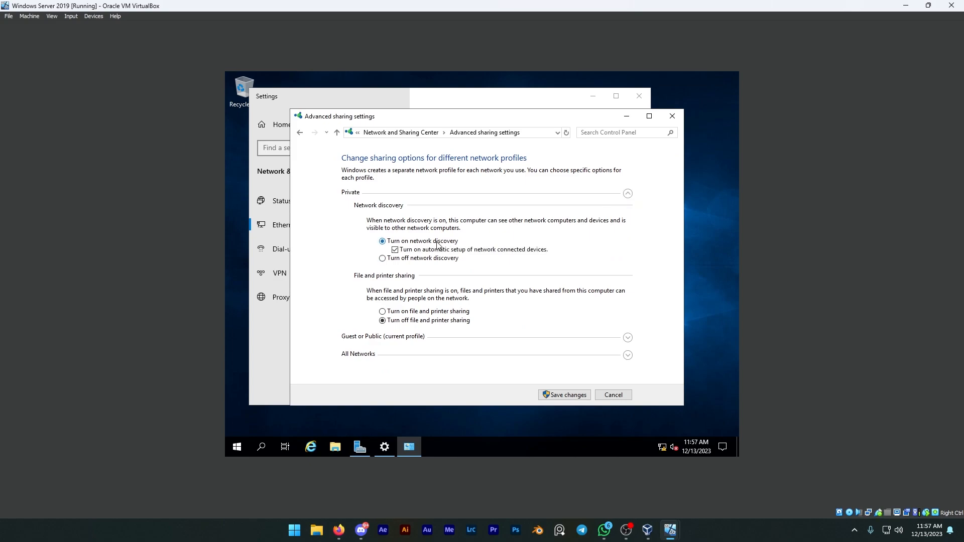
pyautogui.click(415, 312)
pyautogui.click(628, 194)
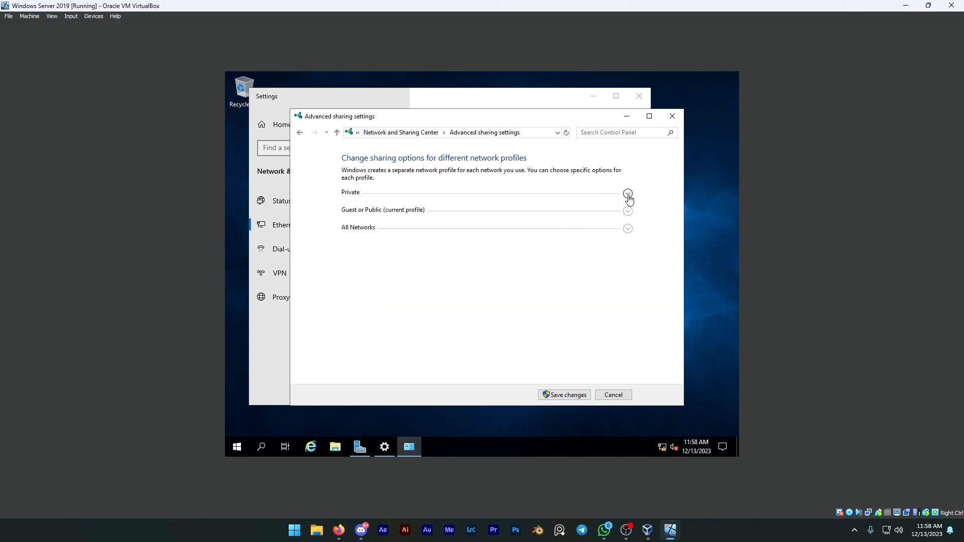
pyautogui.click(628, 211)
pyautogui.click(628, 211)
pyautogui.click(627, 194)
pyautogui.click(628, 194)
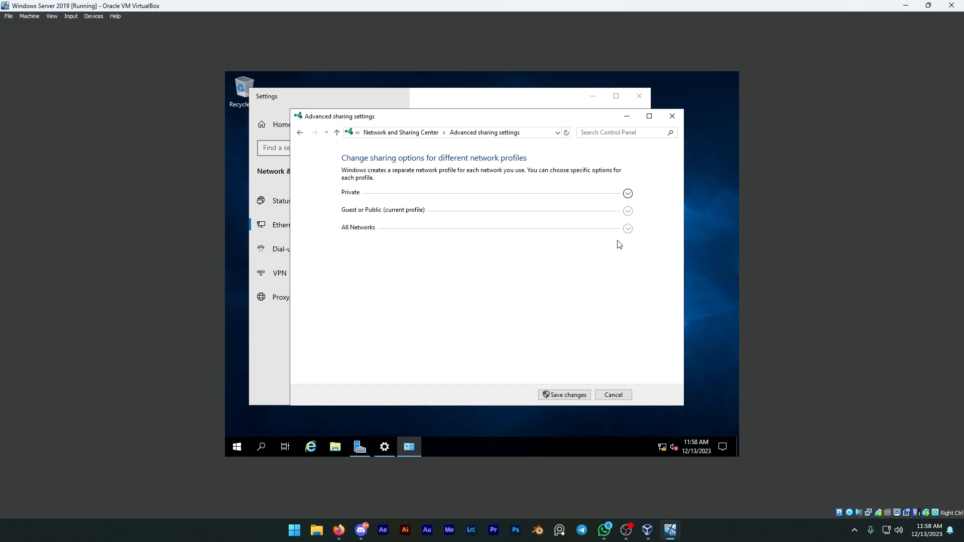
pyautogui.click(561, 395)
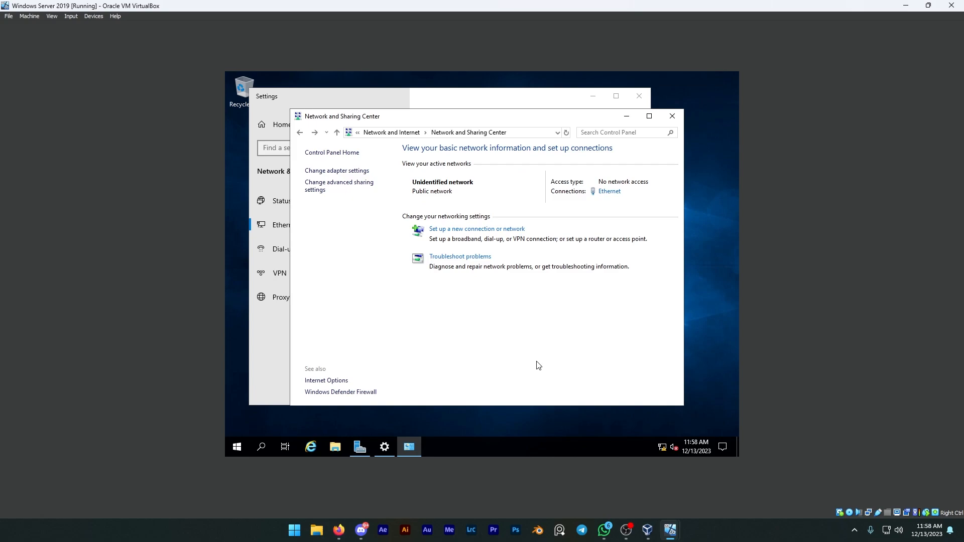
# Reopen the advanced sharing settings and check the network discovery options of the public and private profiles
pyautogui.click(353, 185)
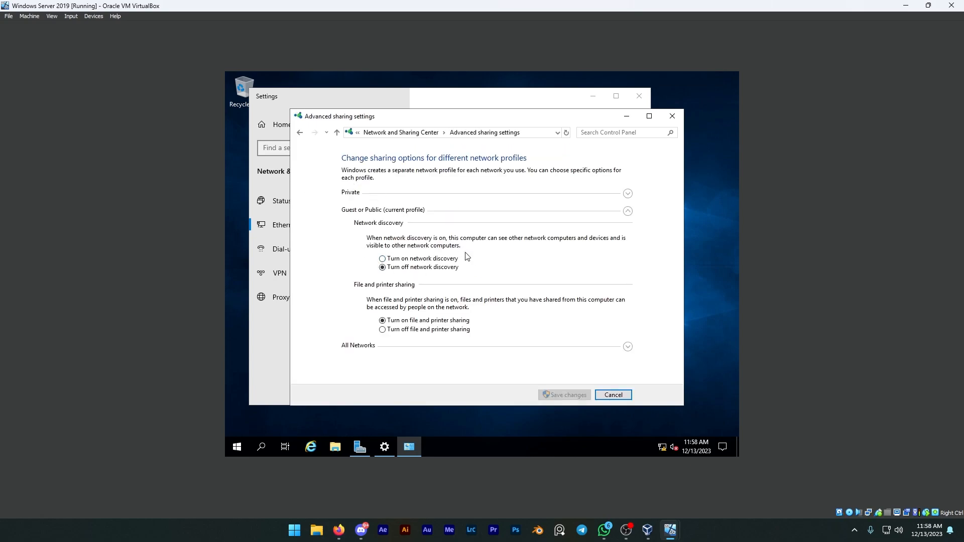
pyautogui.click(628, 193)
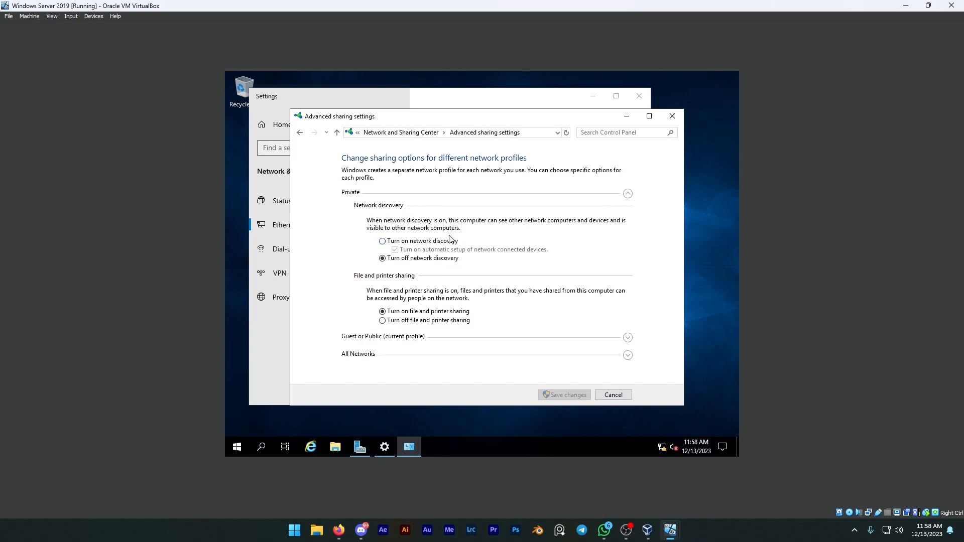
# Find the SSDPSRV service in the server's Task Manager and open the Services console from it
pyautogui.rightClick(481, 445)
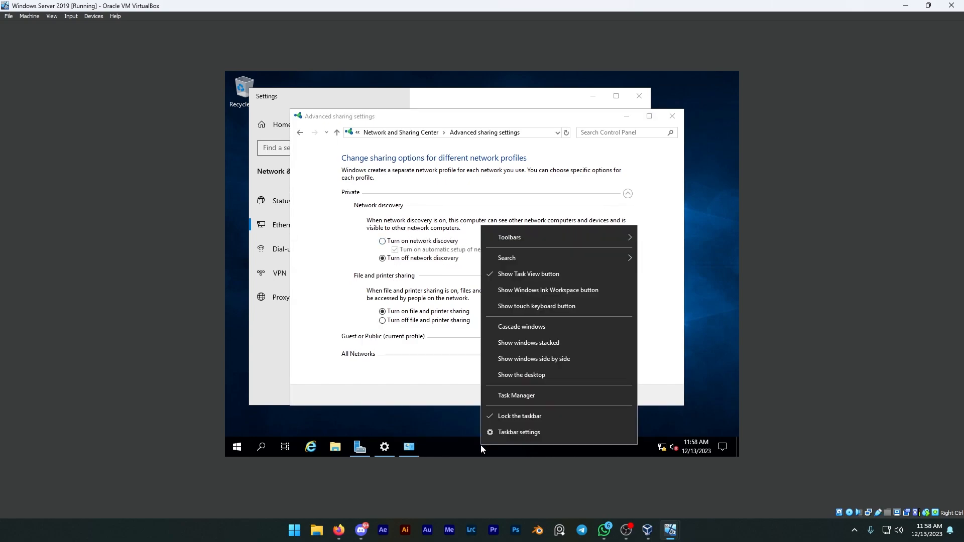
pyautogui.click(512, 395)
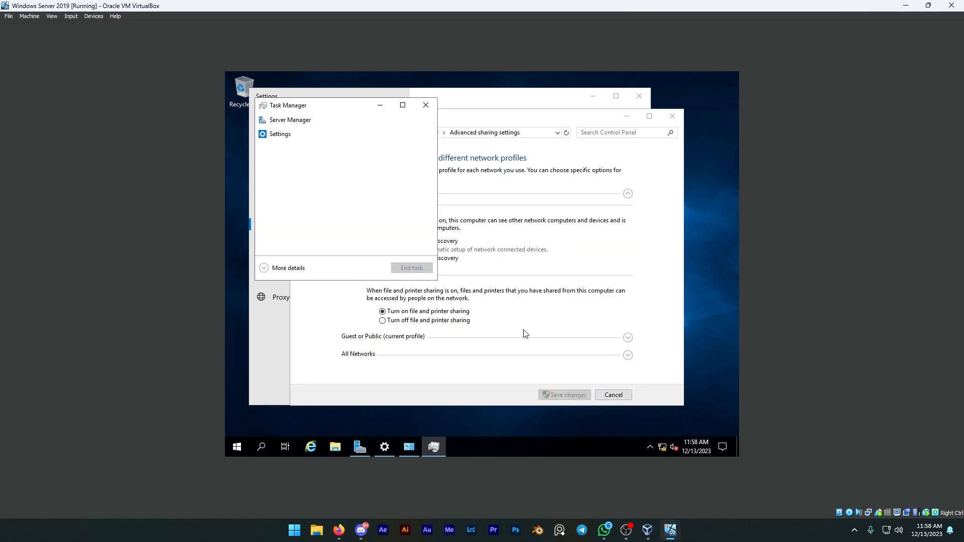
pyautogui.click(295, 270)
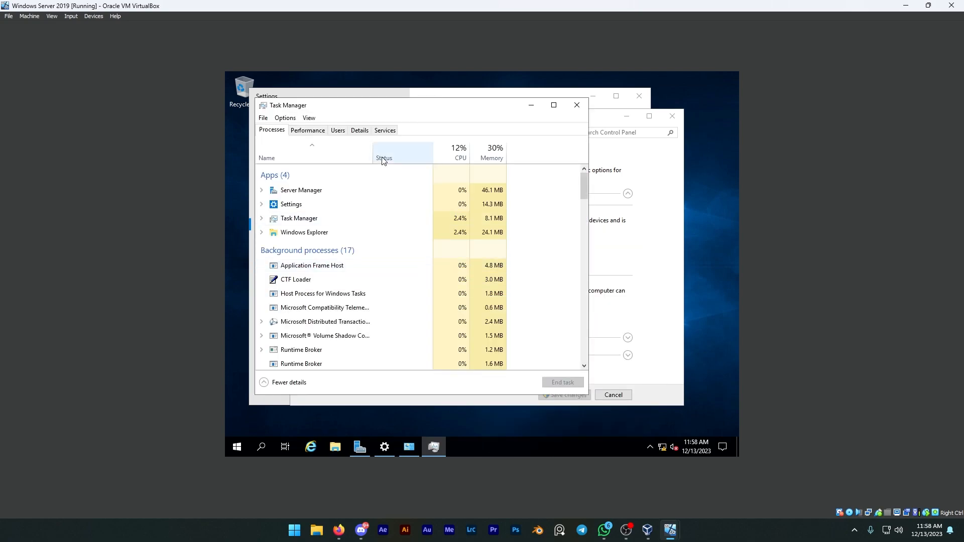
pyautogui.click(388, 131)
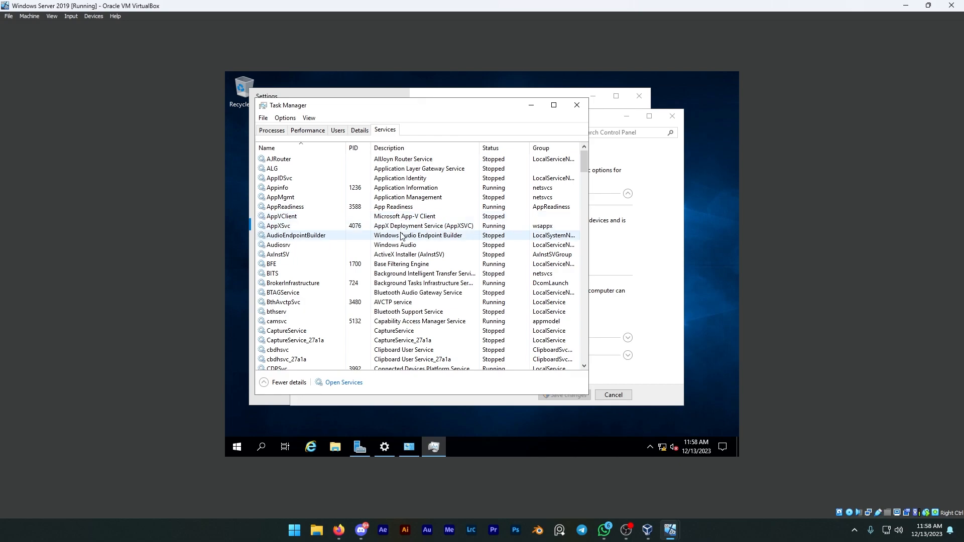
pyautogui.scroll(-20, 400, 236)
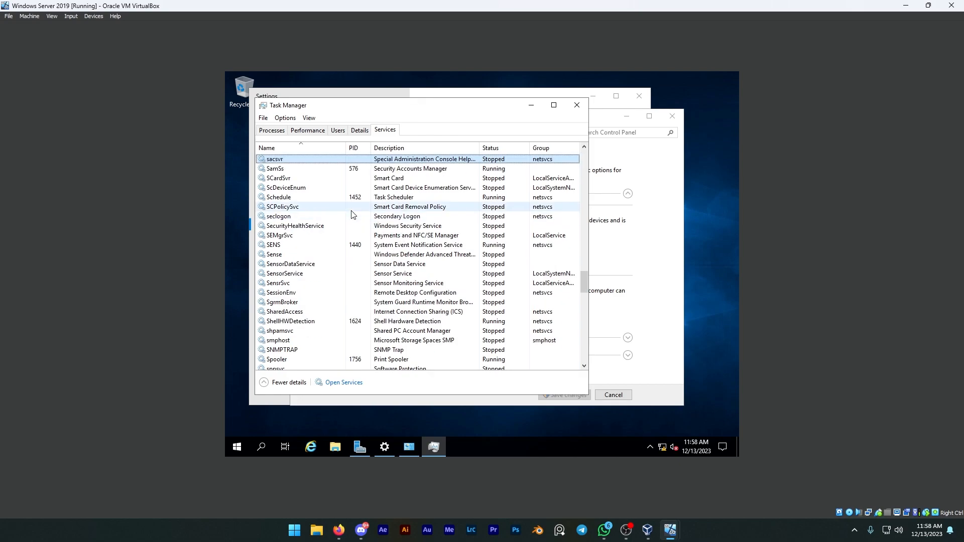
pyautogui.scroll(-2, 322, 254)
pyautogui.scroll(-1, 316, 260)
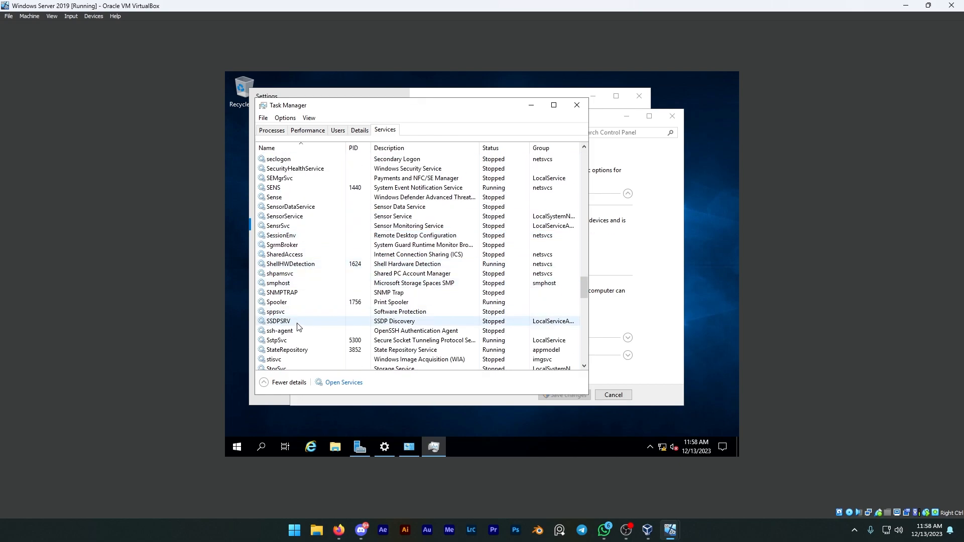
pyautogui.click(408, 321)
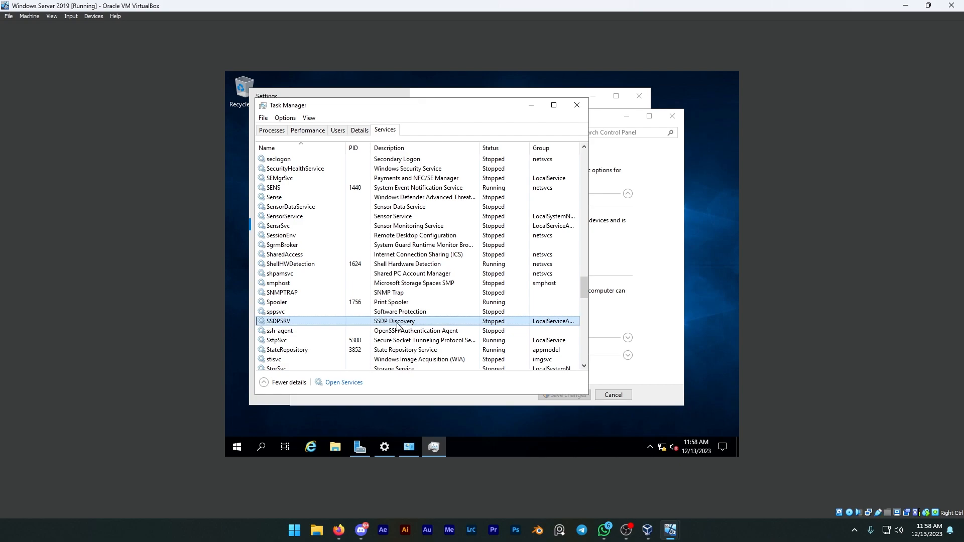
pyautogui.rightClick(398, 326)
pyautogui.click(421, 365)
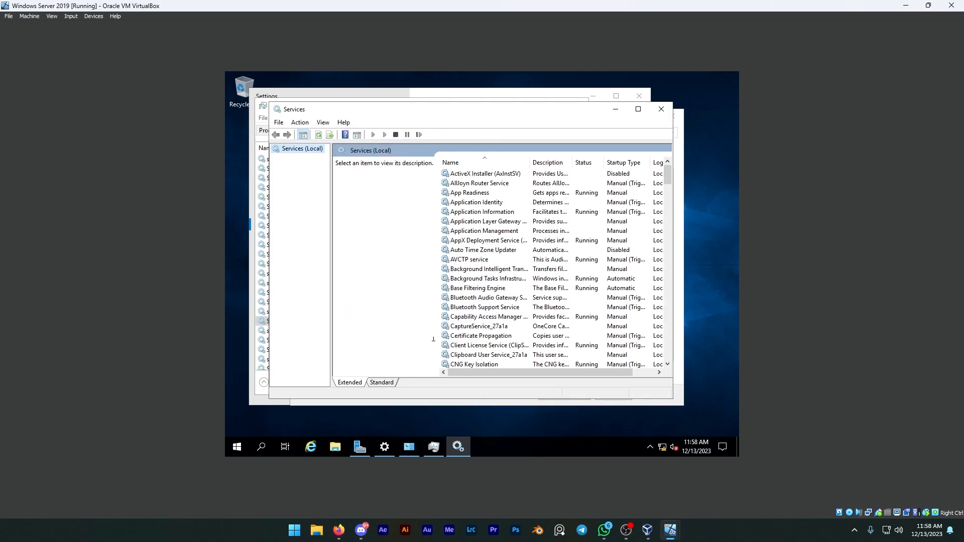
# Set the startup type of the SSDP Discovery service to Automatic and confirm its properties
pyautogui.click(500, 221)
pyautogui.press('s')
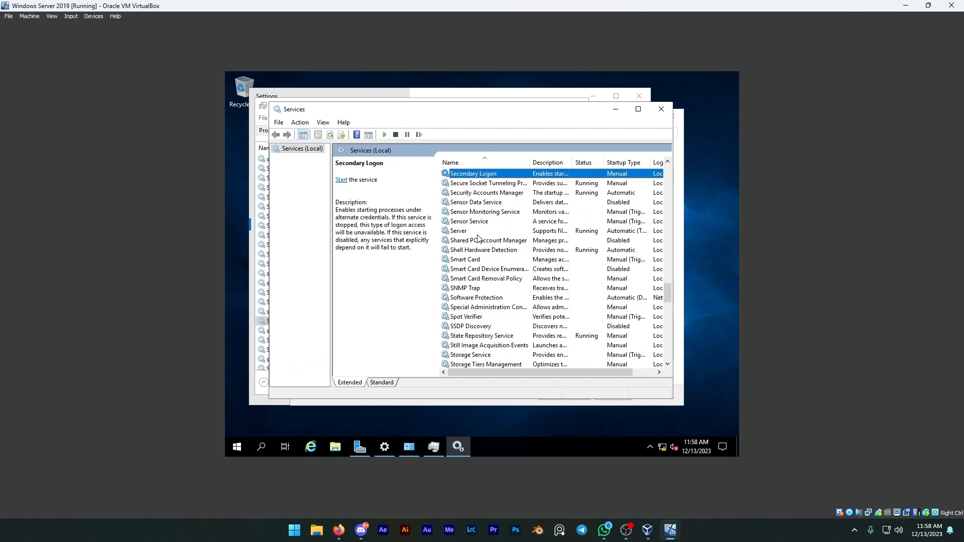
pyautogui.click(485, 327)
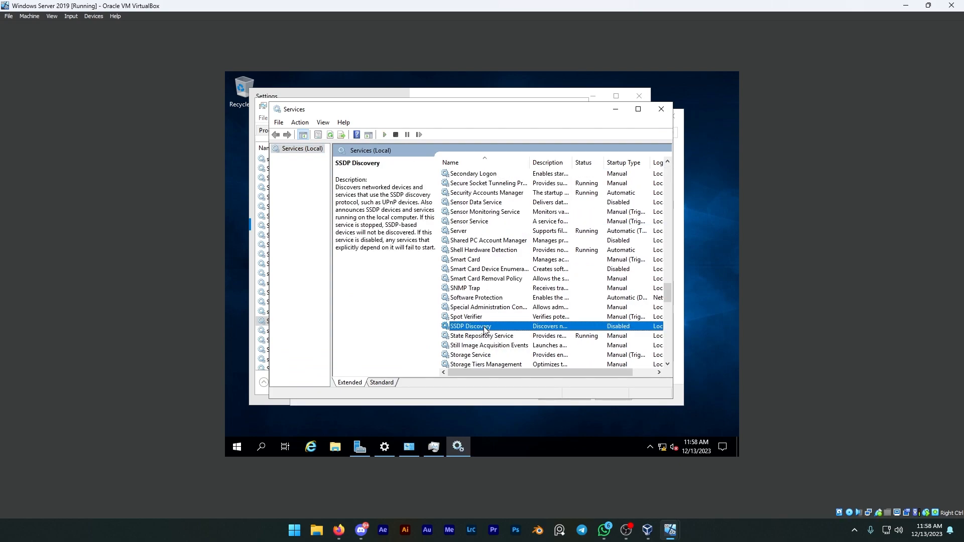
pyautogui.rightClick(485, 329)
pyautogui.click(514, 305)
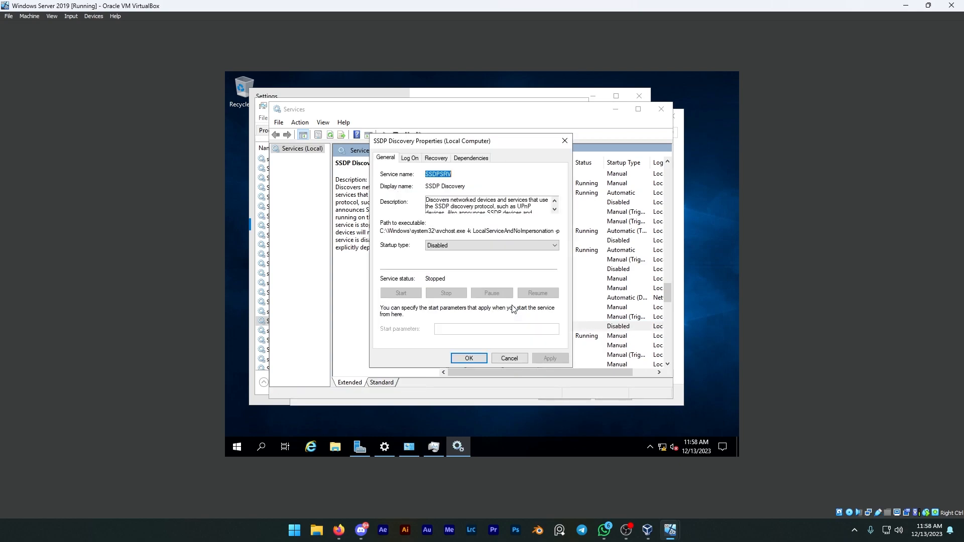
pyautogui.click(479, 246)
pyautogui.click(445, 261)
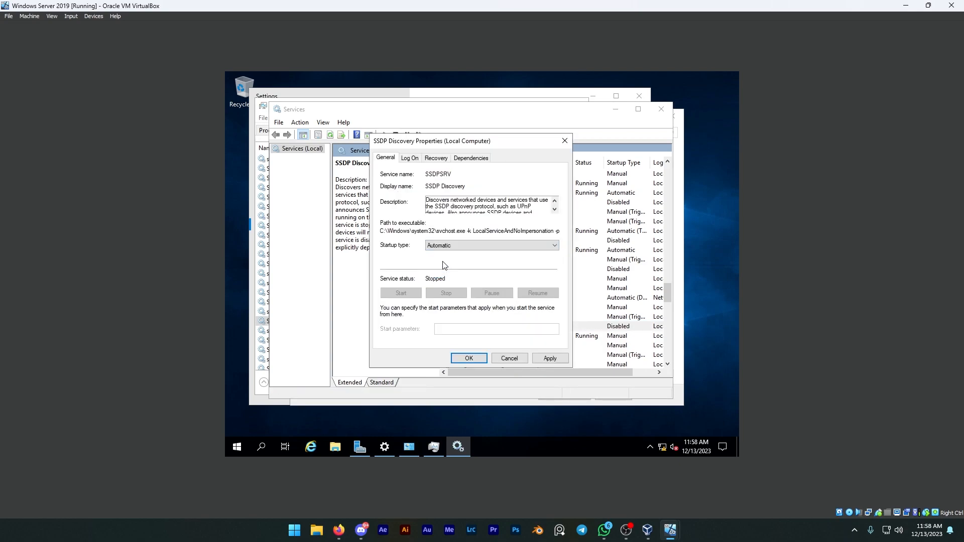
pyautogui.click(537, 358)
pyautogui.click(469, 358)
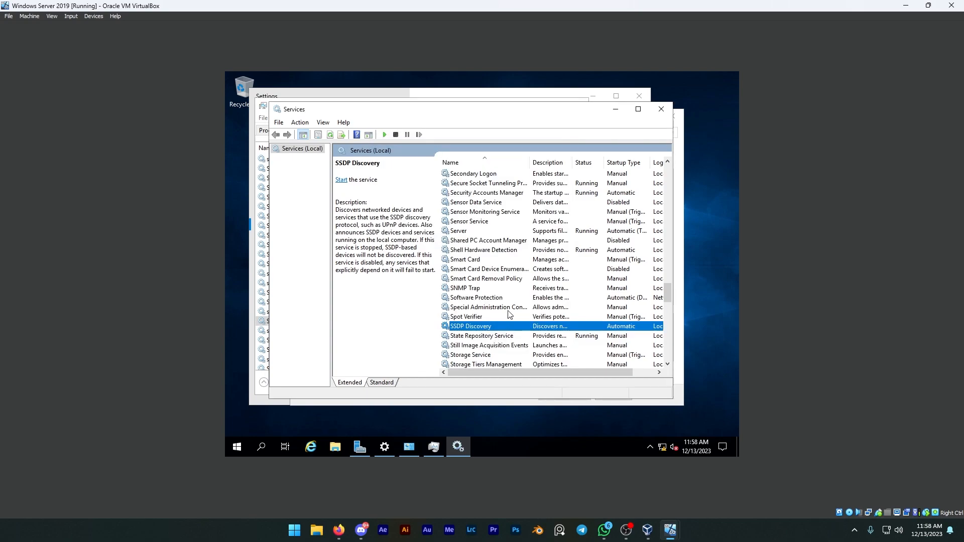
# Check the startup type and status in the DNS Client service's properties, and close them
pyautogui.press('d')
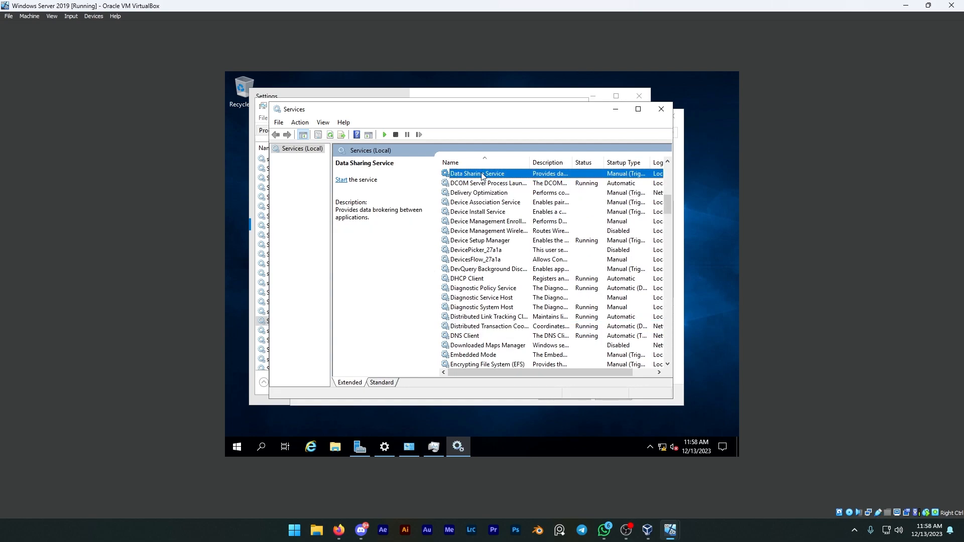
pyautogui.click(476, 337)
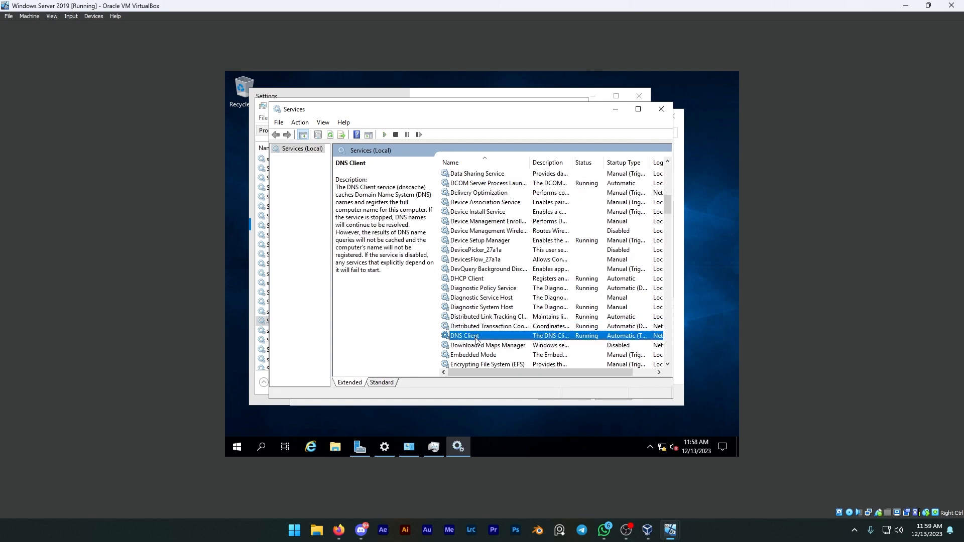
pyautogui.rightClick(476, 338)
pyautogui.click(498, 316)
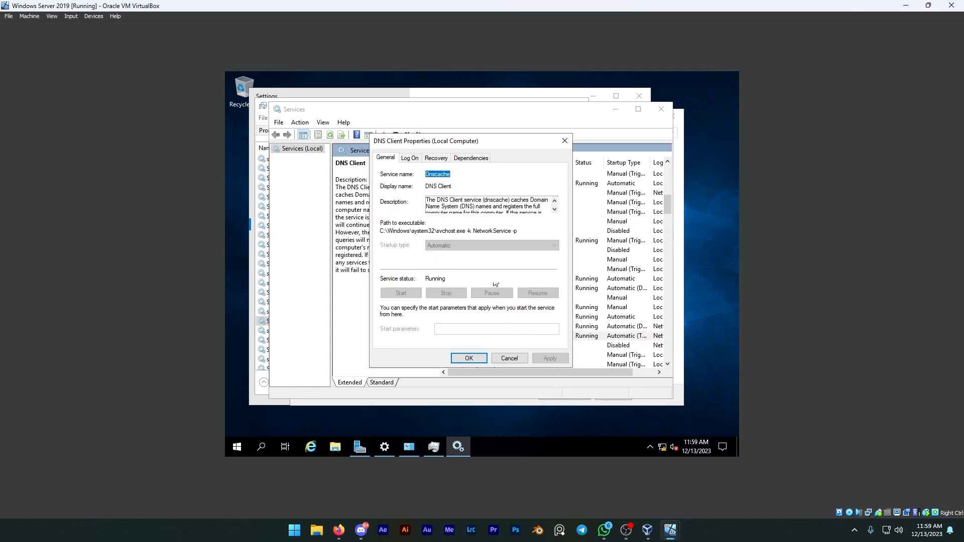
pyautogui.click(463, 359)
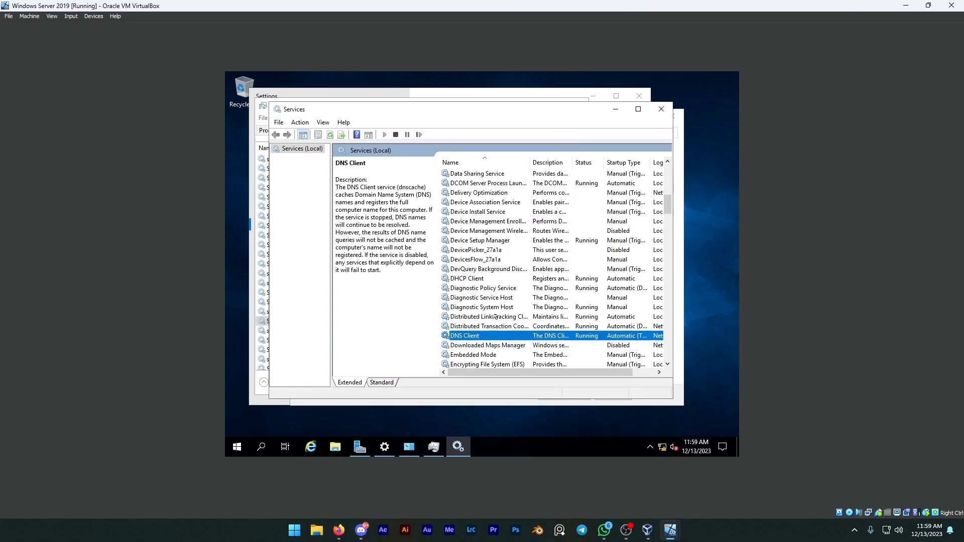
# Set the startup type of the Function Discovery Provider Host service to Automatic and apply it
pyautogui.press('f')
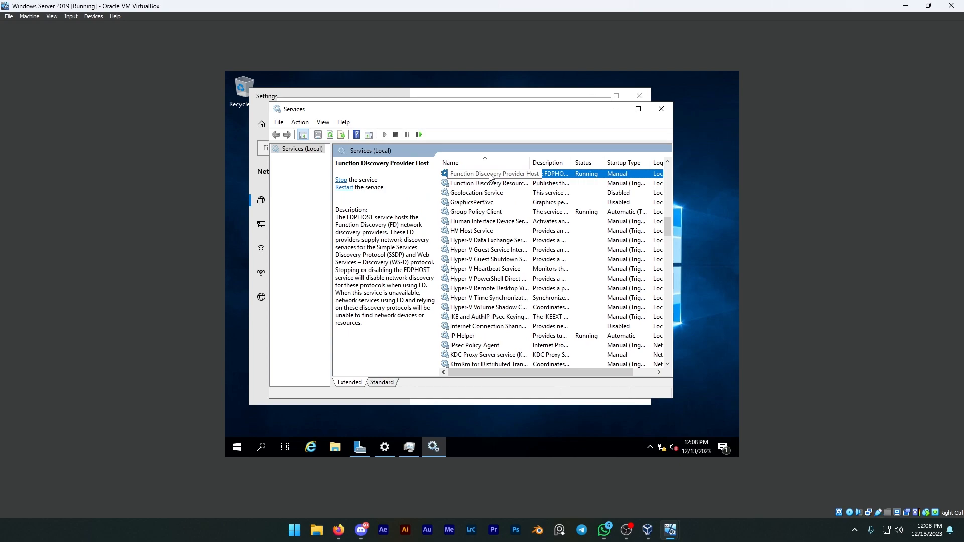
pyautogui.rightClick(489, 174)
pyautogui.click(516, 266)
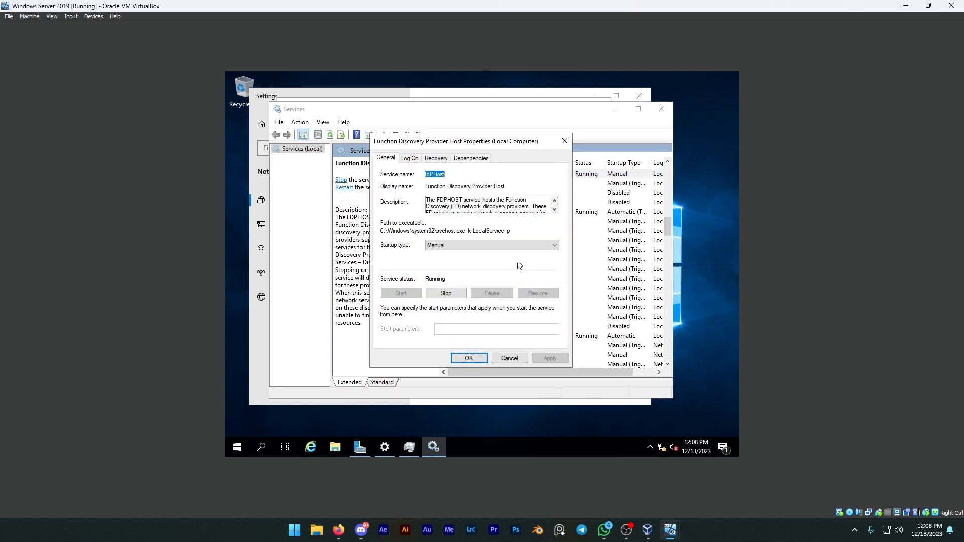
pyautogui.click(452, 245)
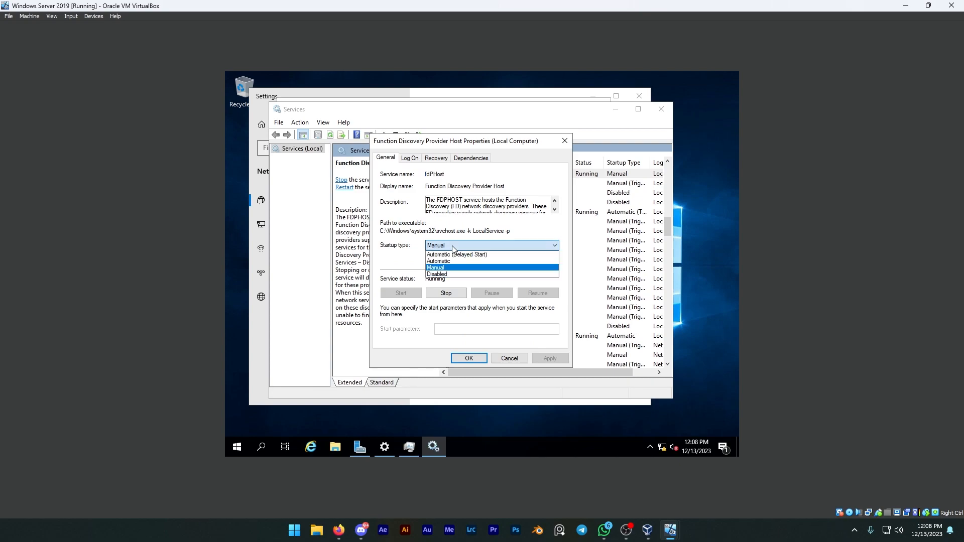
pyautogui.click(439, 262)
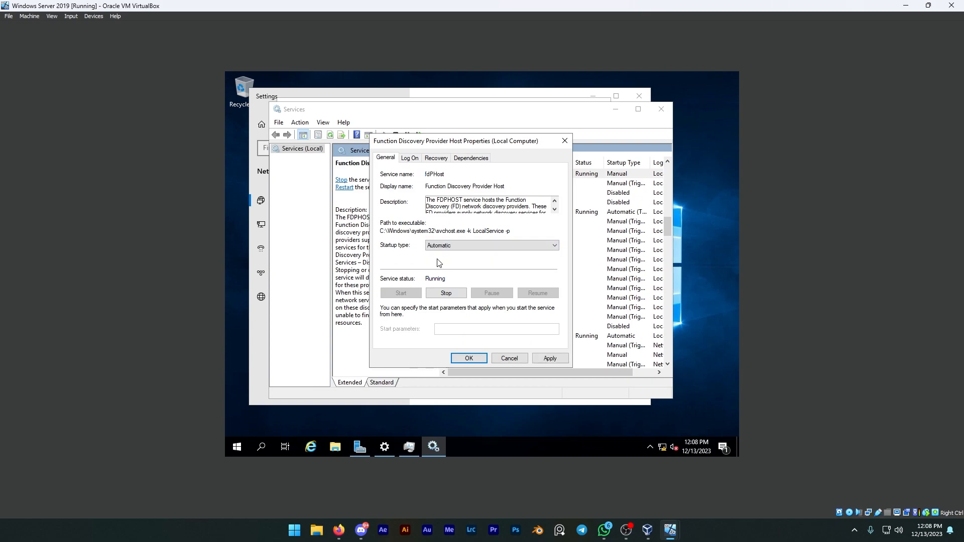
pyautogui.click(550, 358)
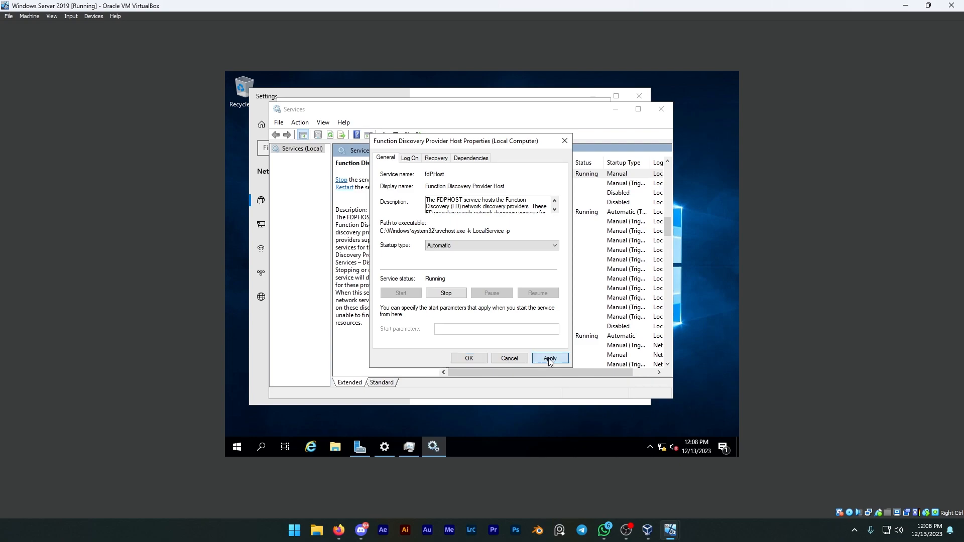
# Confirm the Function Discovery Provider Host properties, and start the UPnP Device Host service from its properties
pyautogui.click(469, 358)
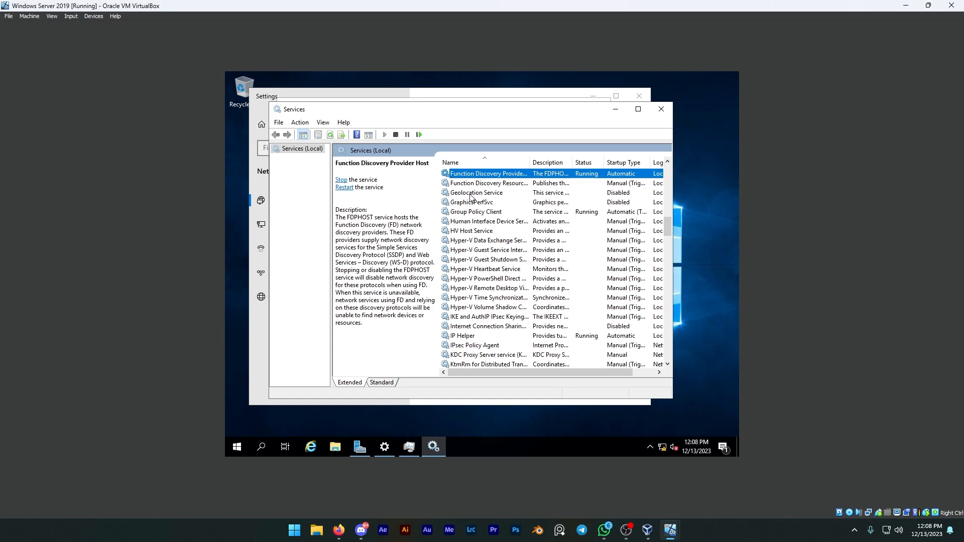
pyautogui.scroll(-2, 470, 199)
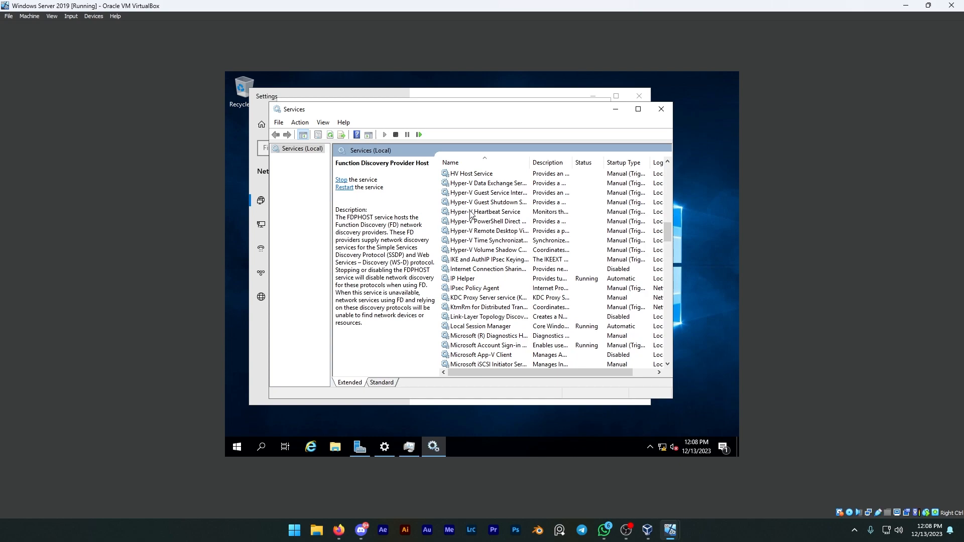
pyautogui.press('s')
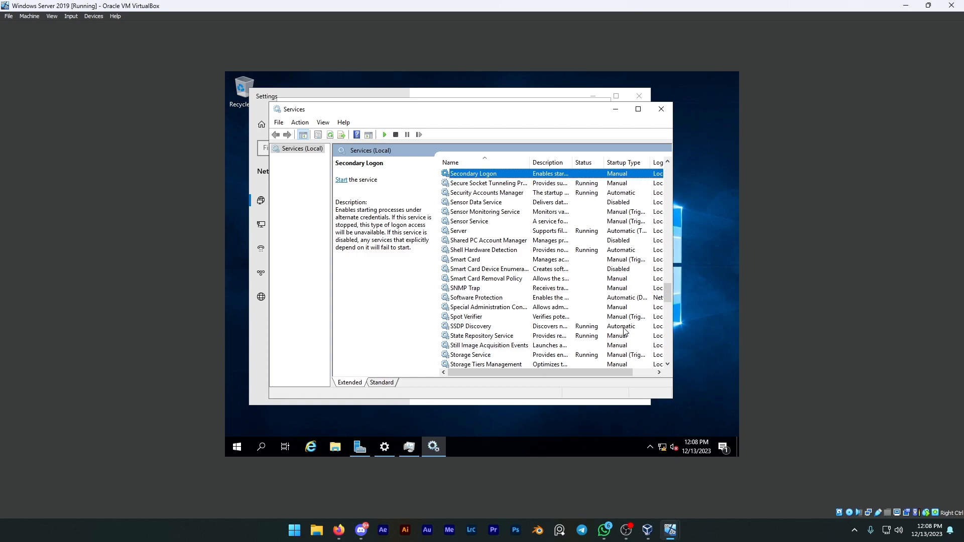
pyautogui.scroll(-1, 624, 331)
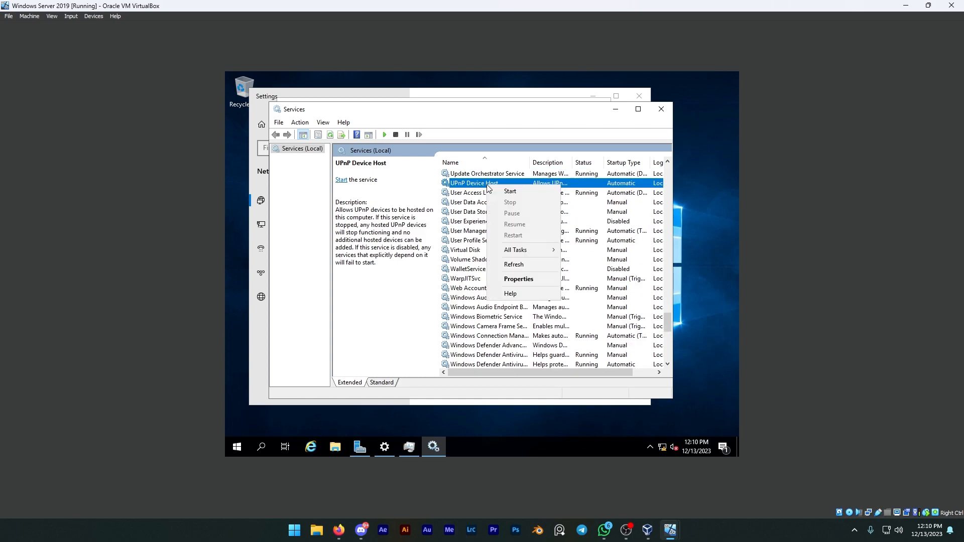
pyautogui.rightClick(487, 185)
pyautogui.click(507, 275)
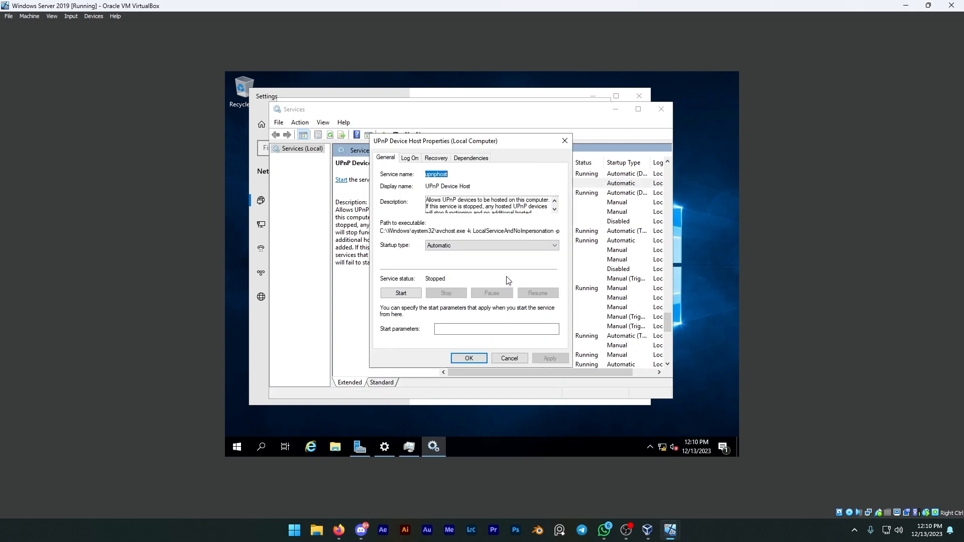
pyautogui.click(405, 297)
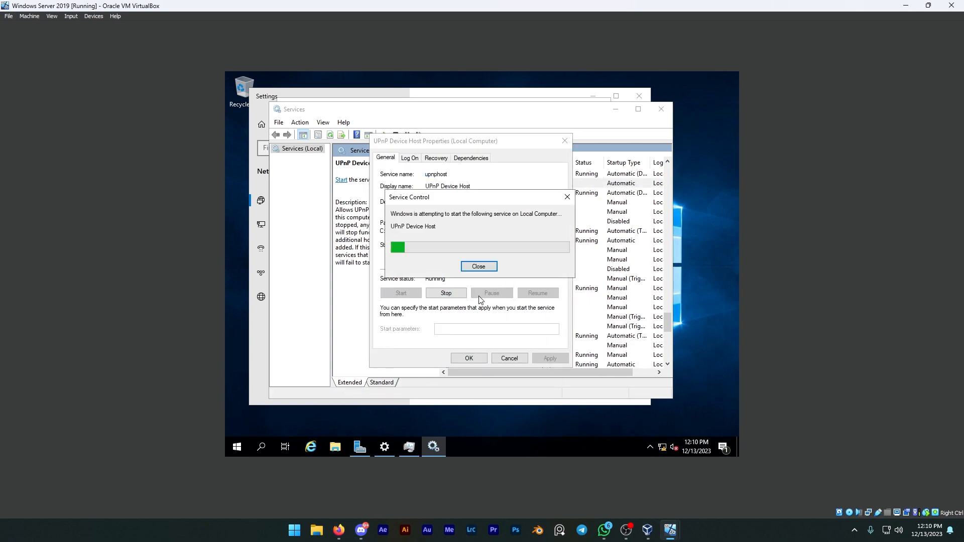
pyautogui.click(480, 357)
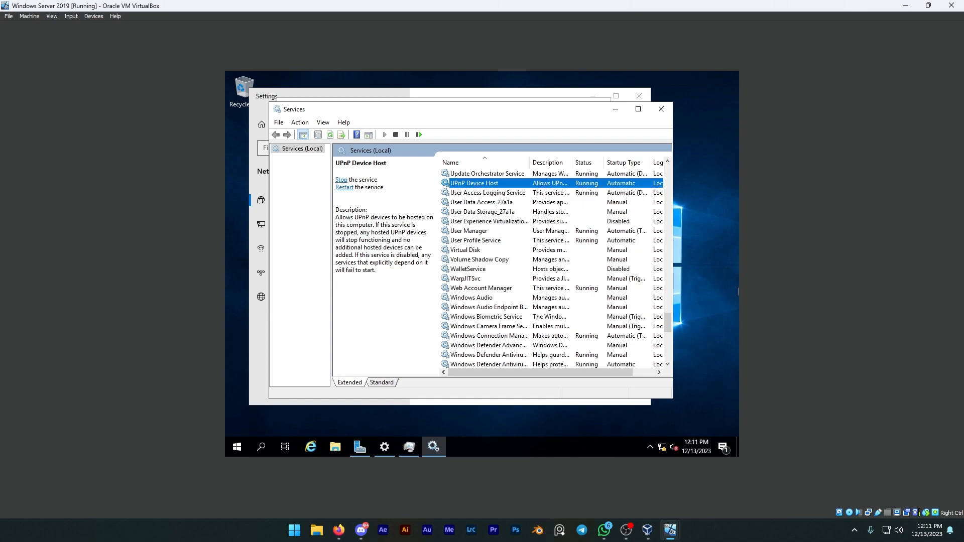
# Close the Services console and Task Manager on the server
pyautogui.hotkey('alt', 'Tab')
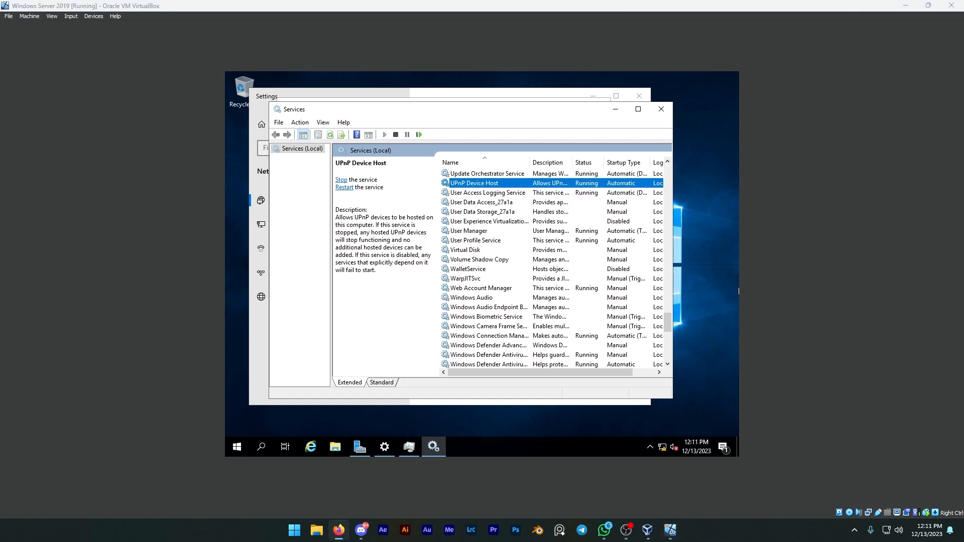
pyautogui.click(481, 272)
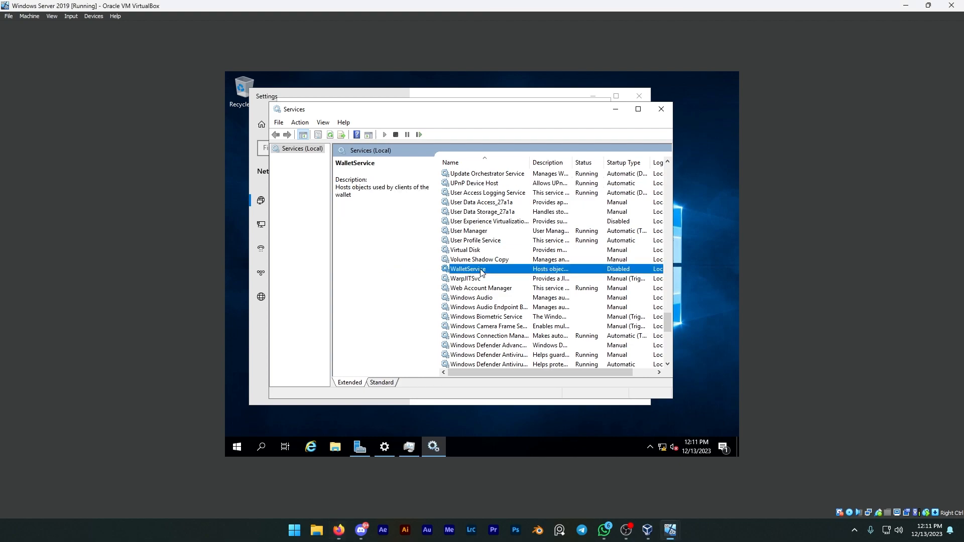
pyautogui.click(661, 110)
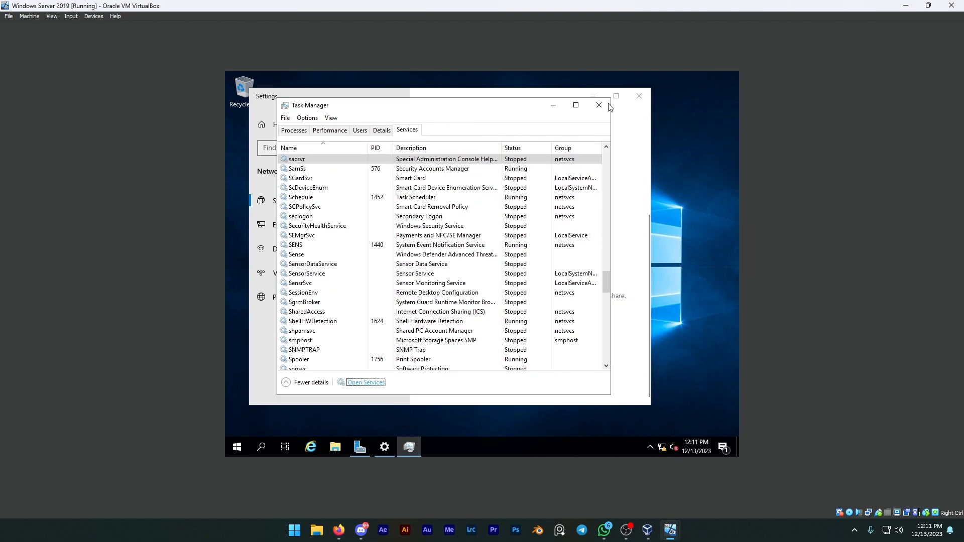
pyautogui.click(611, 105)
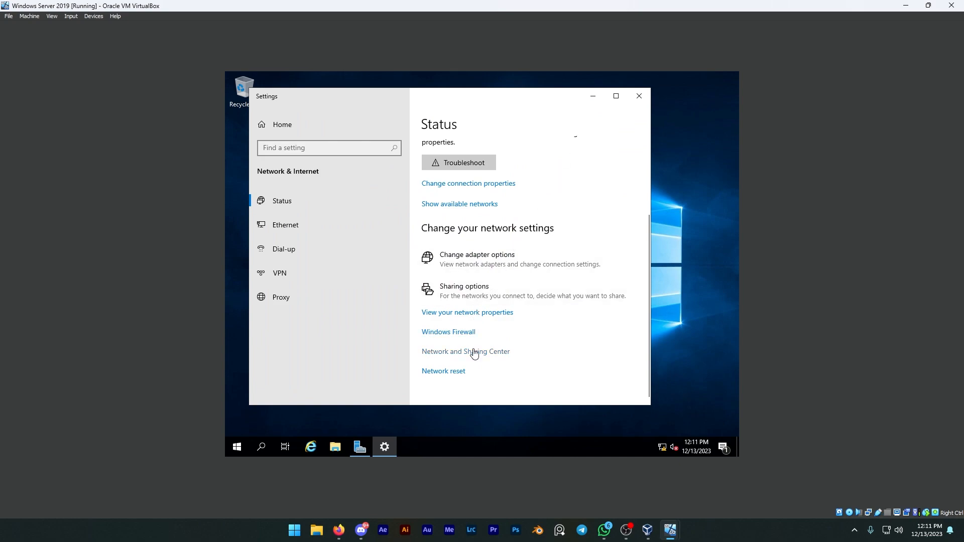
# Check network discovery and file sharing for the private and public profiles in the sharing options, and close Settings
pyautogui.click(477, 291)
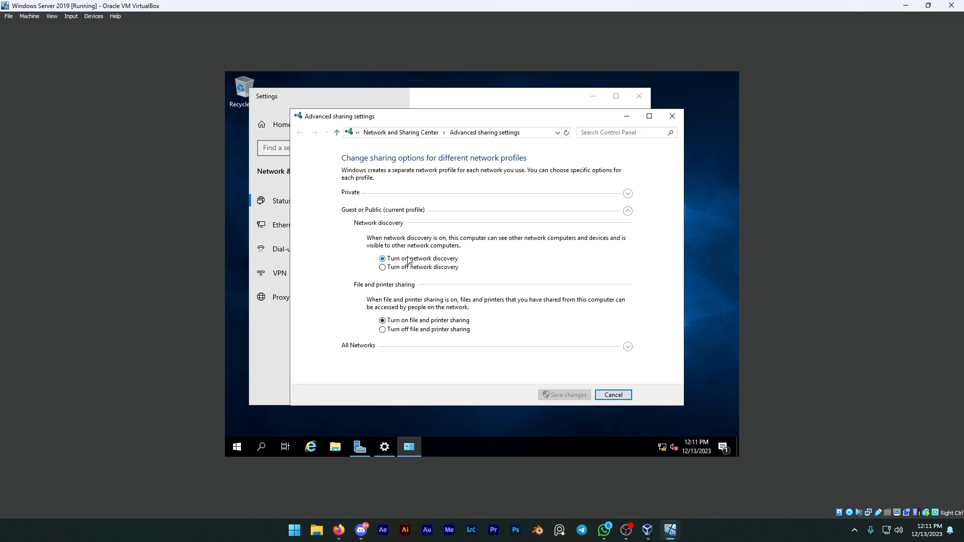
pyautogui.click(628, 195)
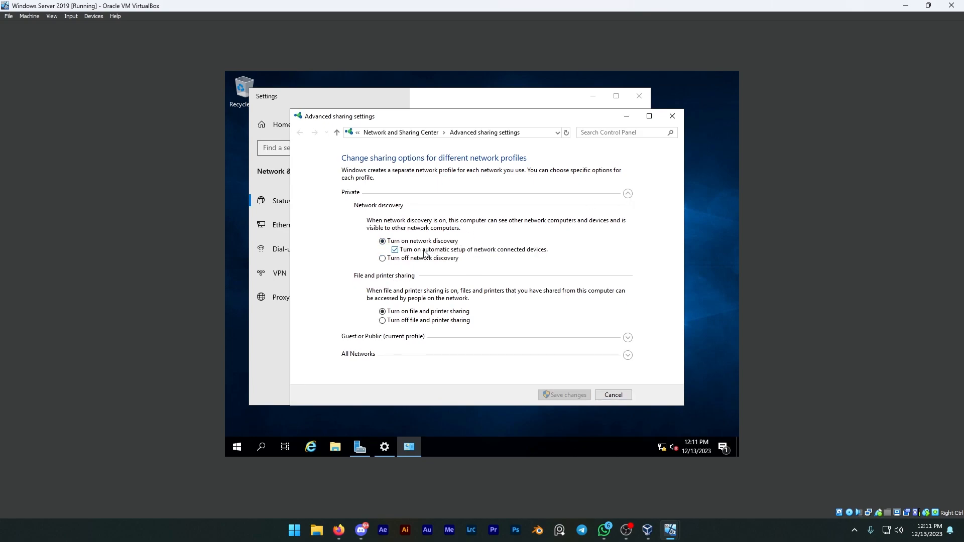
pyautogui.click(628, 338)
pyautogui.click(614, 395)
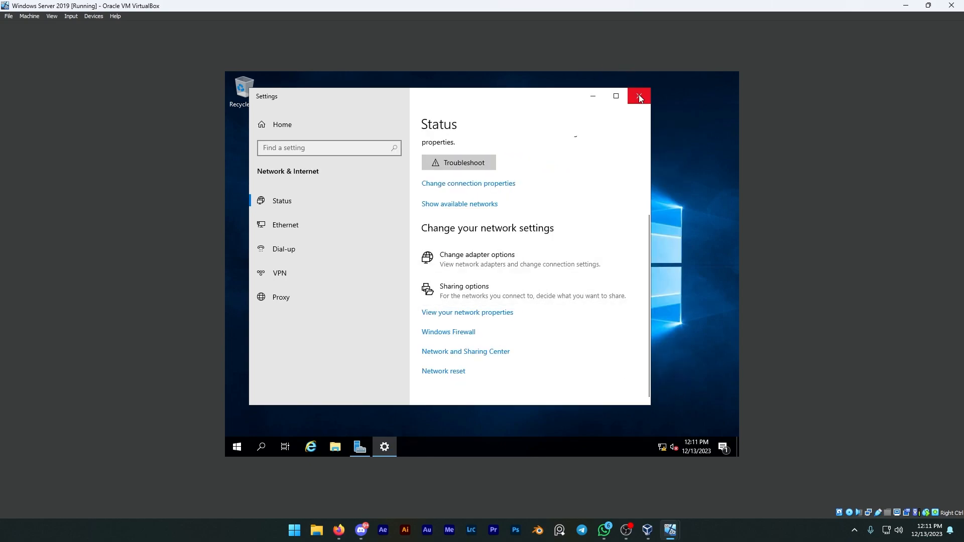
pyautogui.click(640, 96)
# Open the Network location in File Explorer and refresh it to look for other computers
pyautogui.click(337, 447)
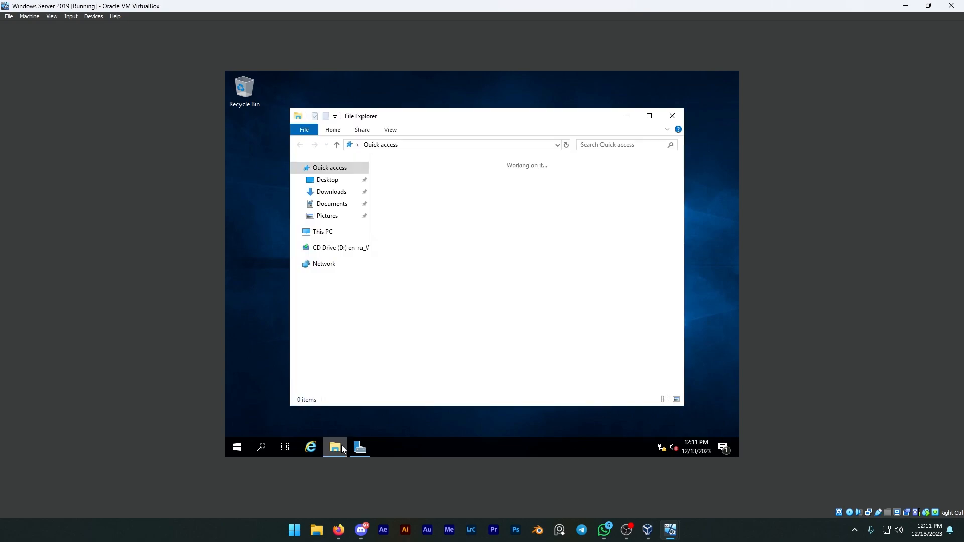
pyautogui.click(331, 266)
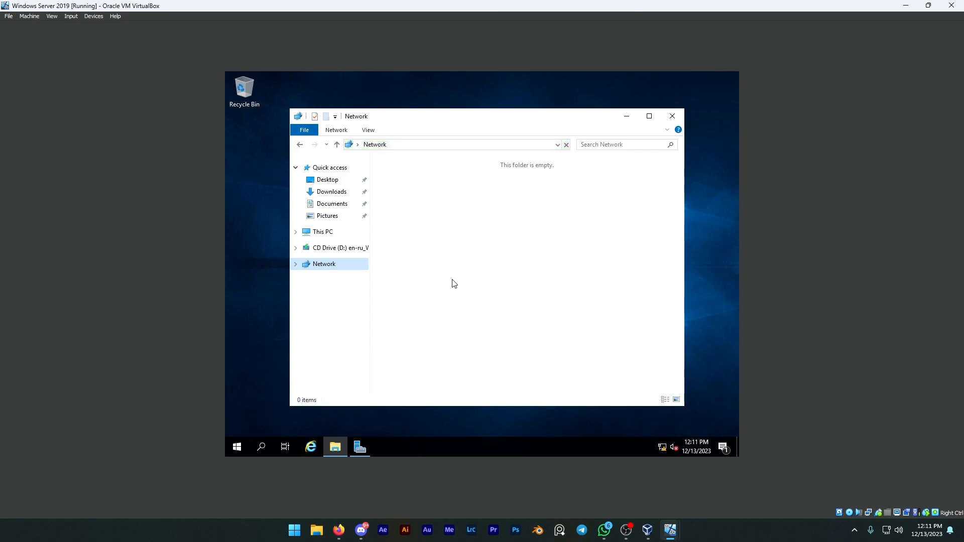
pyautogui.rightClick(453, 281)
pyautogui.click(480, 322)
pyautogui.click(297, 265)
# View the server's system information from the properties of This PC, and close it
pyautogui.click(327, 232)
pyautogui.rightClick(455, 341)
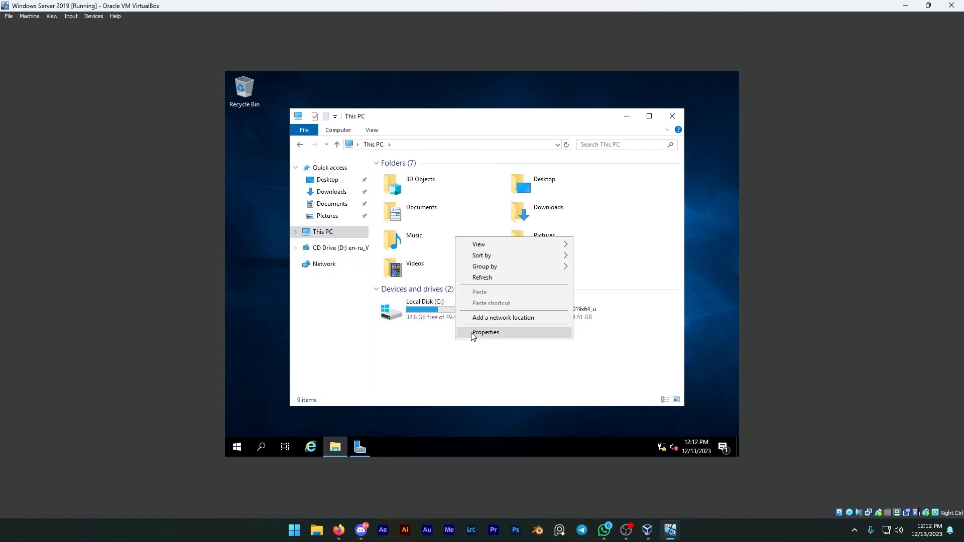
pyautogui.click(473, 335)
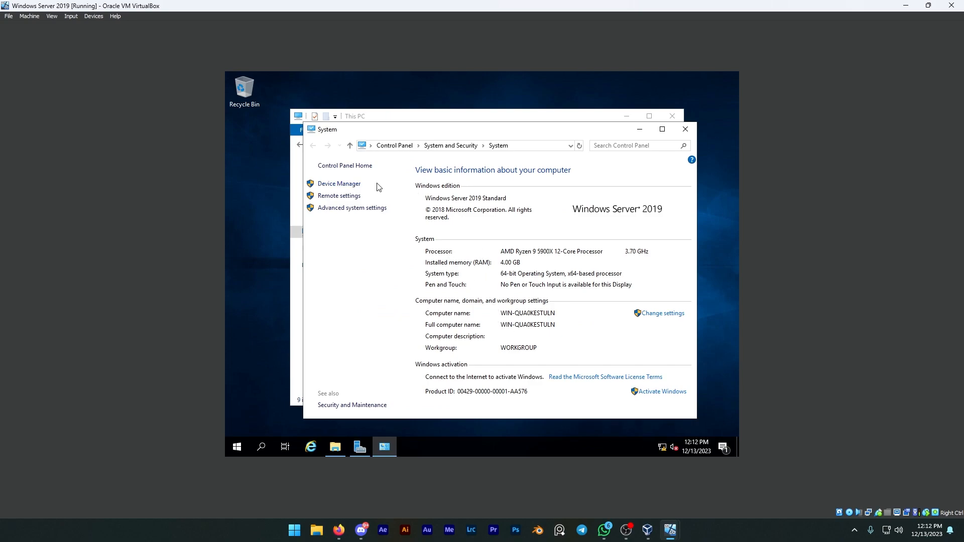
pyautogui.click(685, 129)
# Check the Network location again and close File Explorer
pyautogui.click(331, 264)
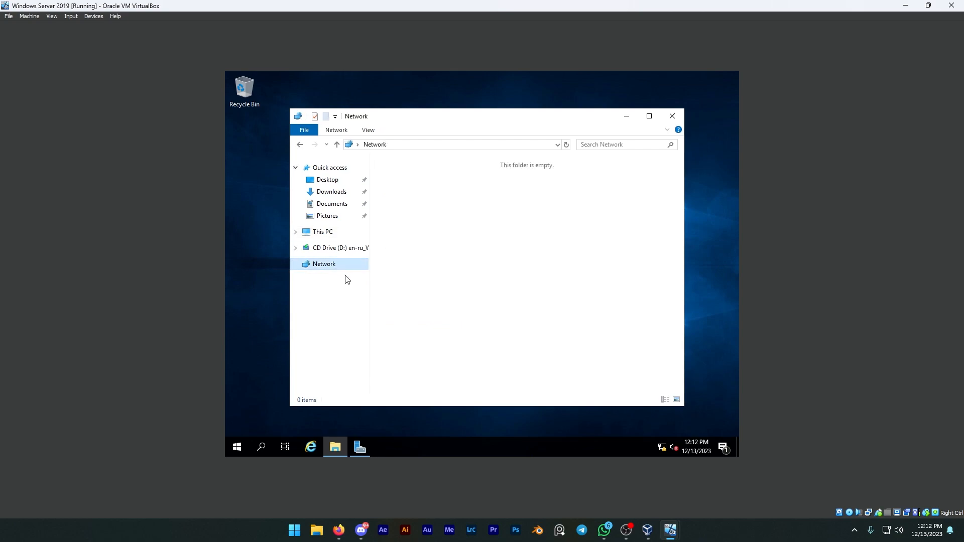
pyautogui.click(674, 116)
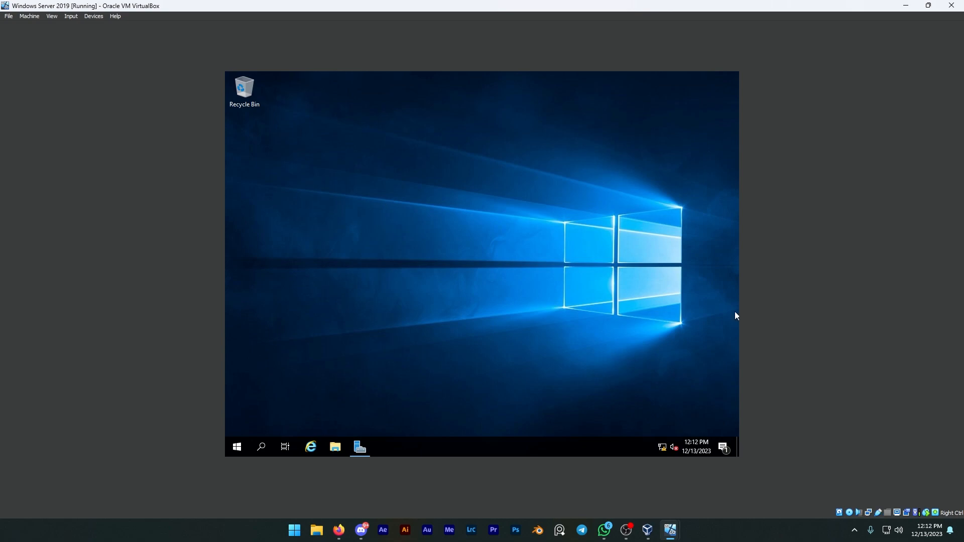
pyautogui.moveTo(430, 247); pyautogui.dragTo(491, 346)
# Review the advanced sharing options of every network profile from the server's Ethernet settings, leaving without changes
pyautogui.click(662, 447)
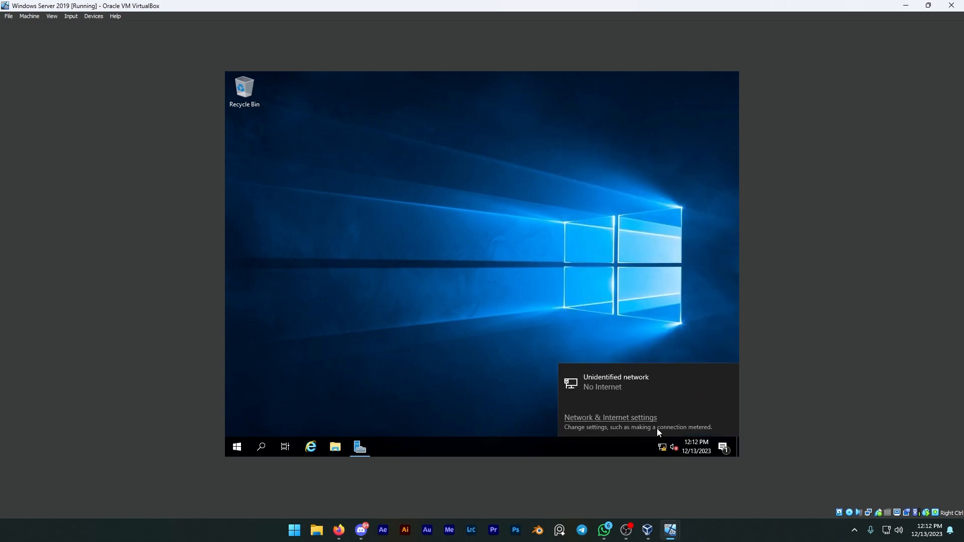
pyautogui.click(653, 420)
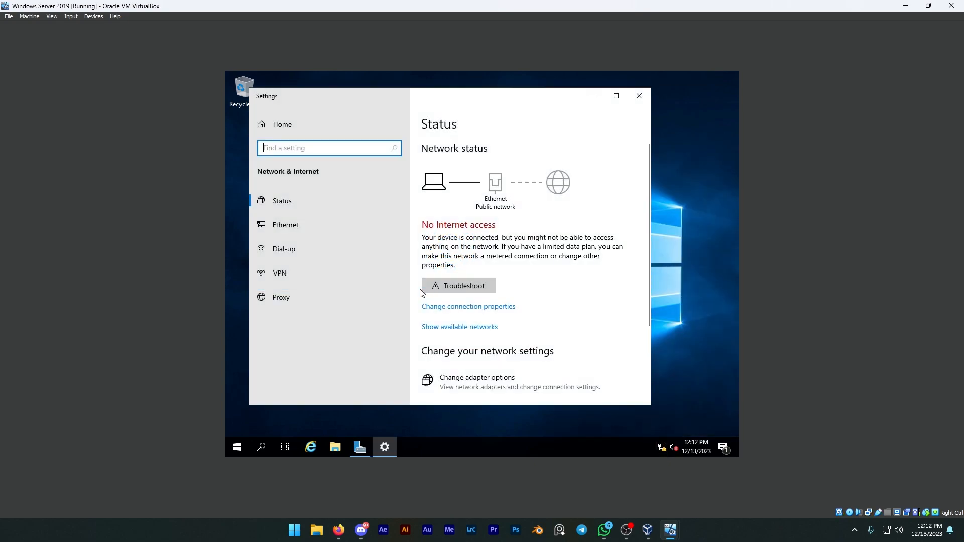
pyautogui.click(299, 226)
pyautogui.click(459, 251)
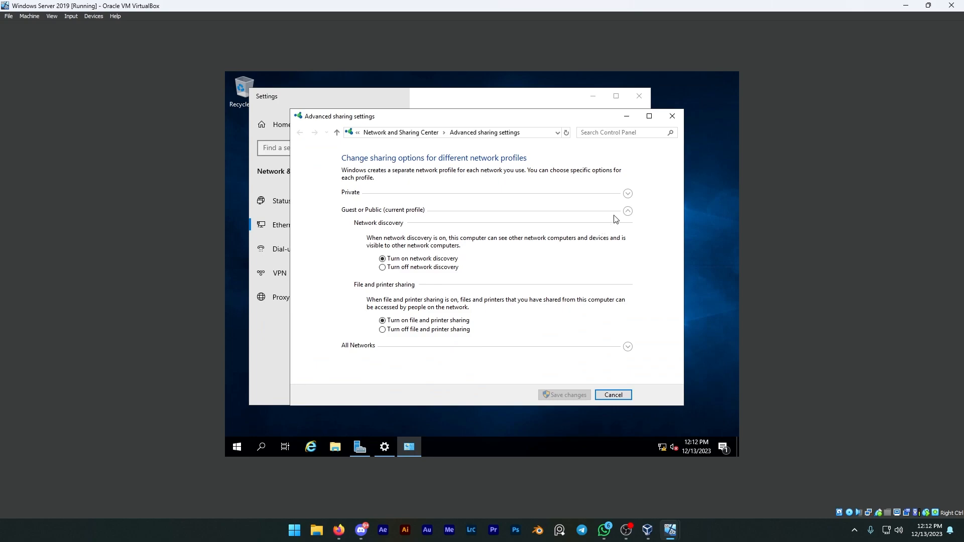
pyautogui.click(627, 194)
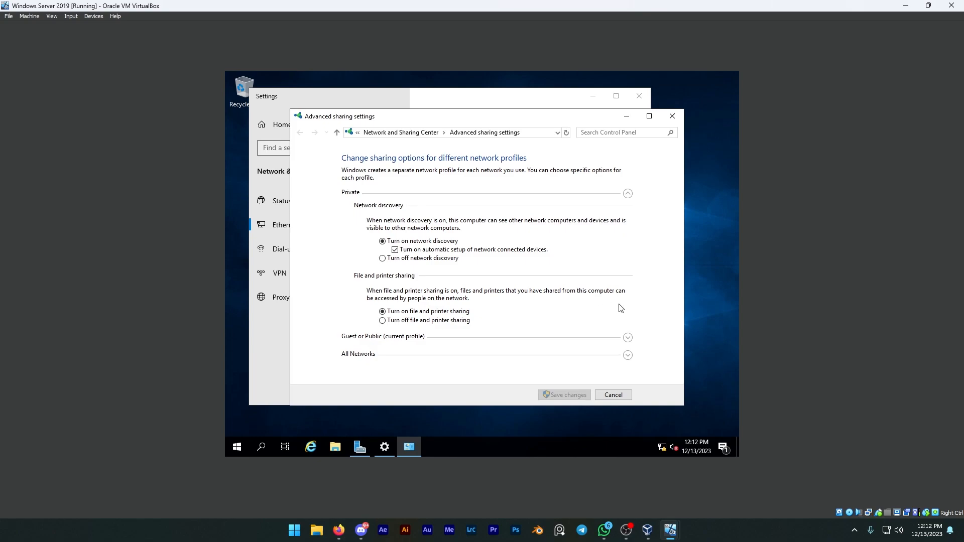
pyautogui.click(627, 338)
pyautogui.click(628, 347)
pyautogui.click(598, 395)
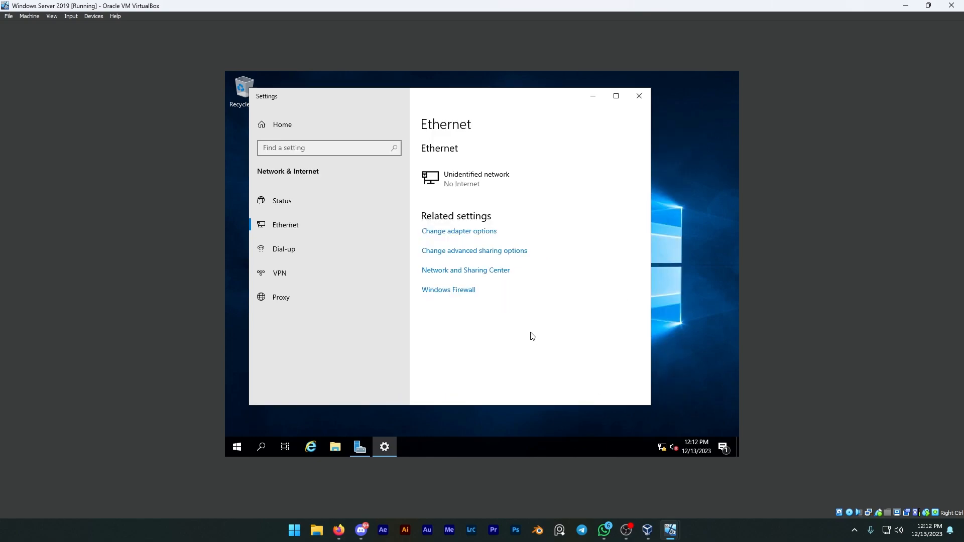
# Check the IPv4 address, subnet mask and DNS settings of the server's Ethernet adapter, and close the network windows
pyautogui.click(481, 235)
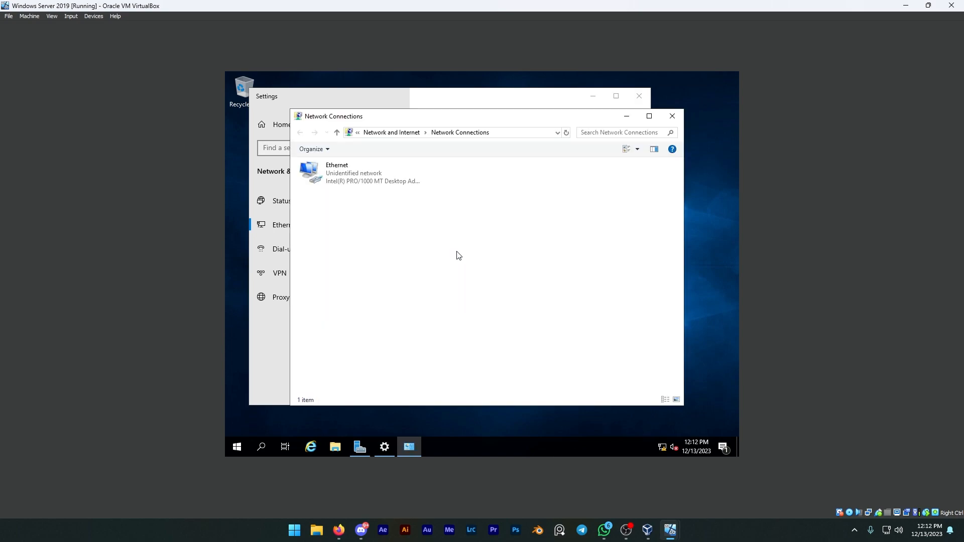
pyautogui.click(354, 172)
pyautogui.rightClick(354, 173)
pyautogui.click(393, 268)
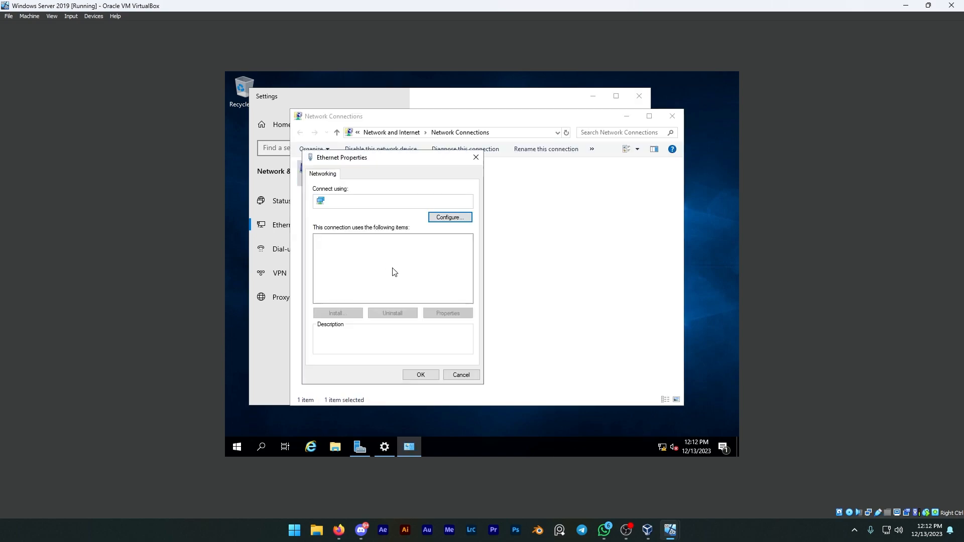
pyautogui.doubleClick(371, 264)
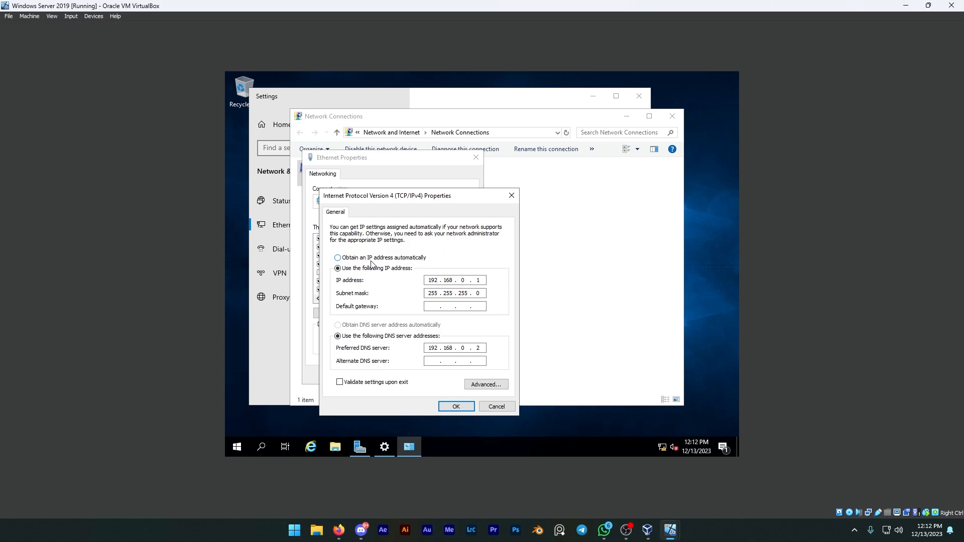
pyautogui.click(457, 407)
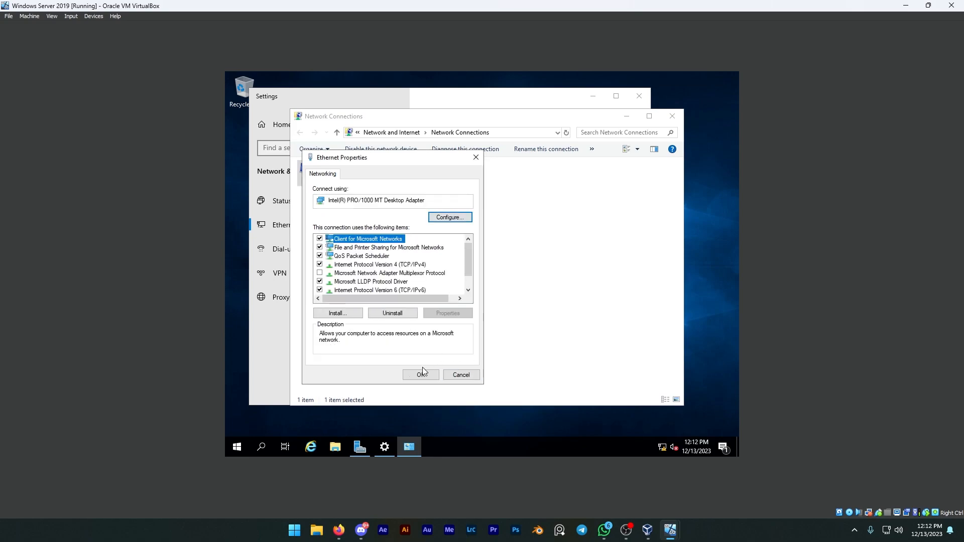
pyautogui.click(423, 373)
pyautogui.click(673, 116)
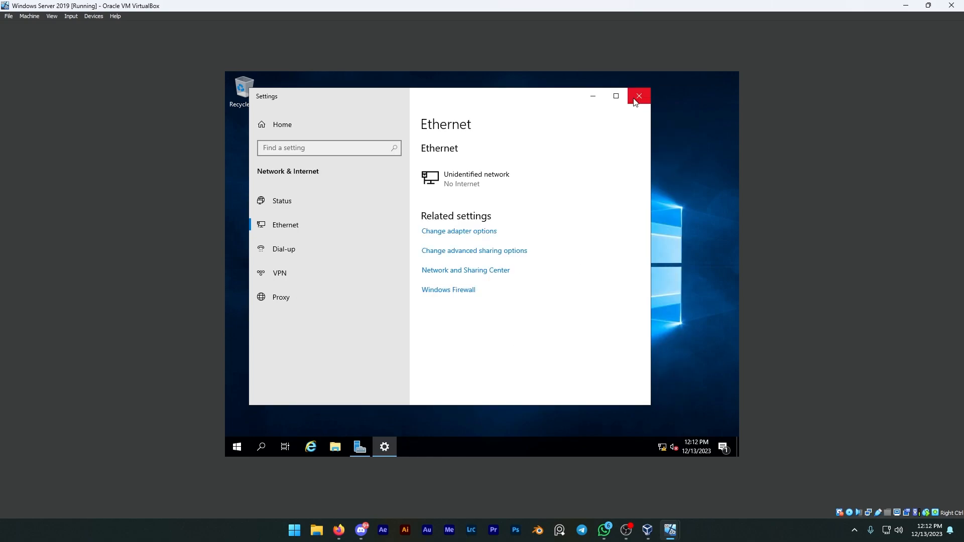
pyautogui.click(639, 96)
# Recheck the Network location in File Explorer, and ping 192.168.0.2 from Command Prompt
pyautogui.click(335, 448)
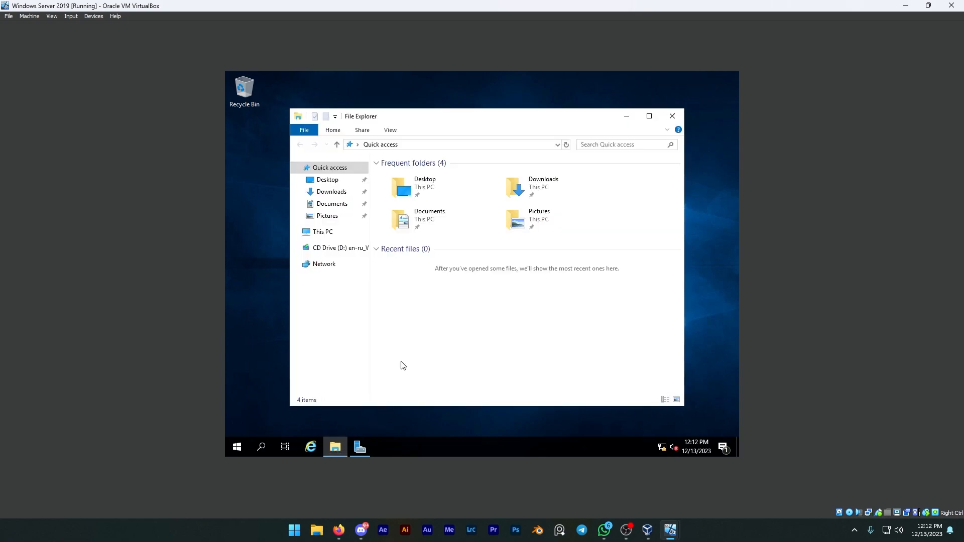
pyautogui.click(324, 264)
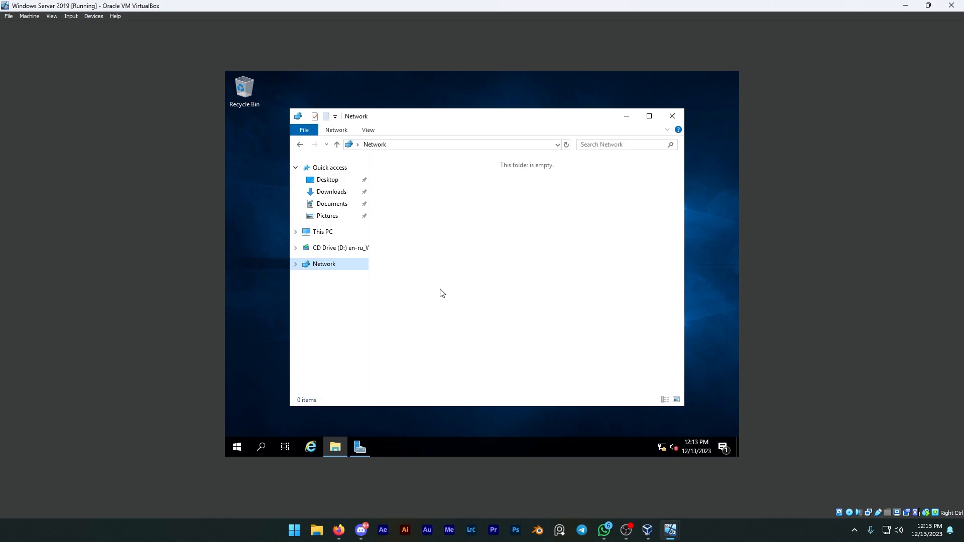
pyautogui.press('super')
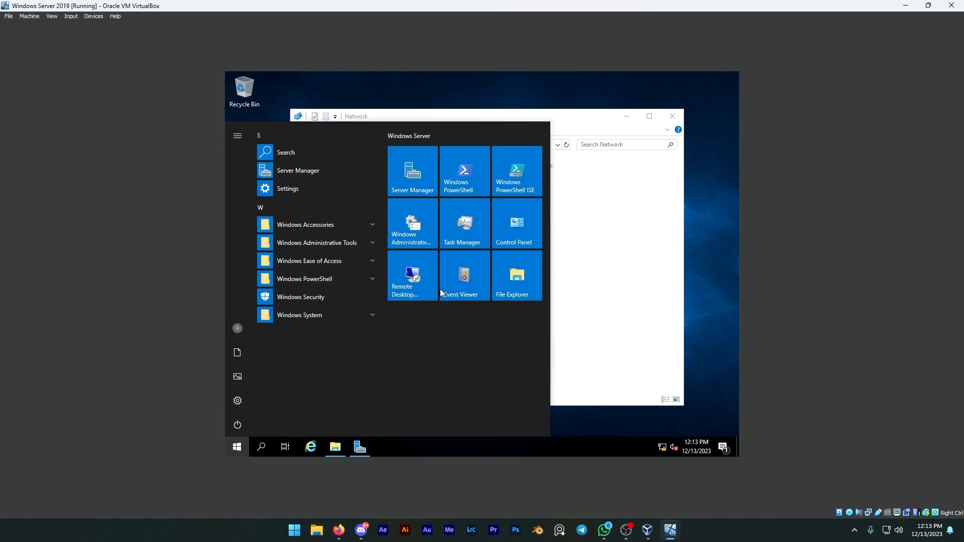
pyautogui.write('cmd')
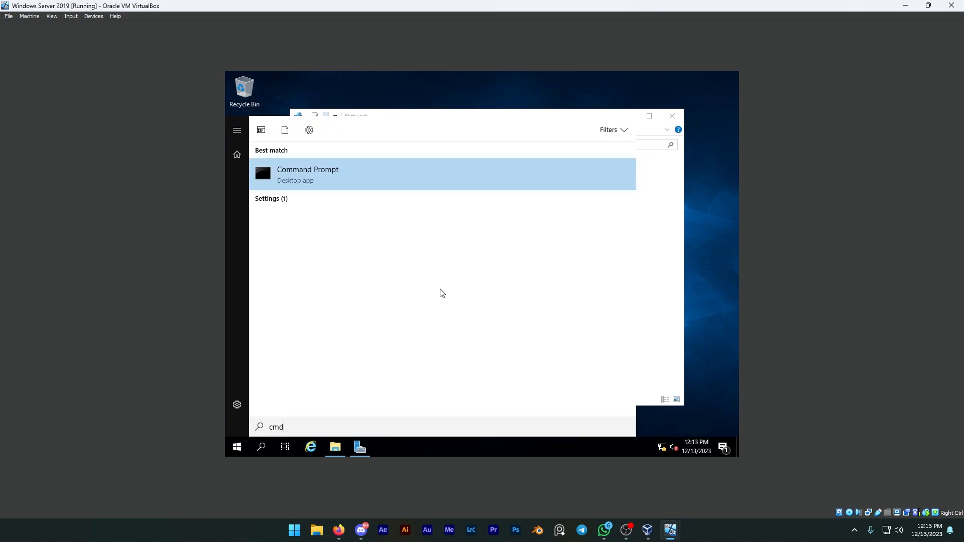
pyautogui.press('Return')
pyautogui.write('ping 192.1')
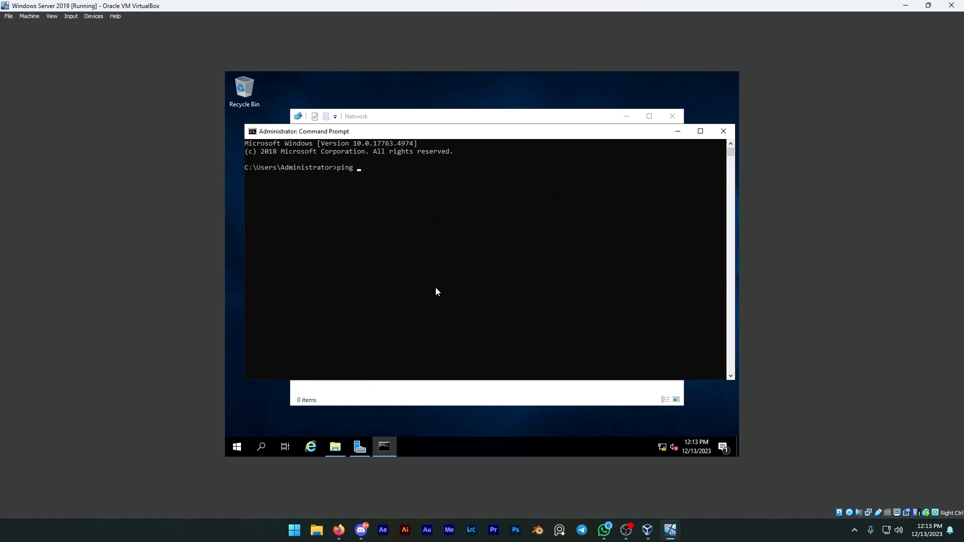
pyautogui.write('68.0.2')
pyautogui.press('Return')
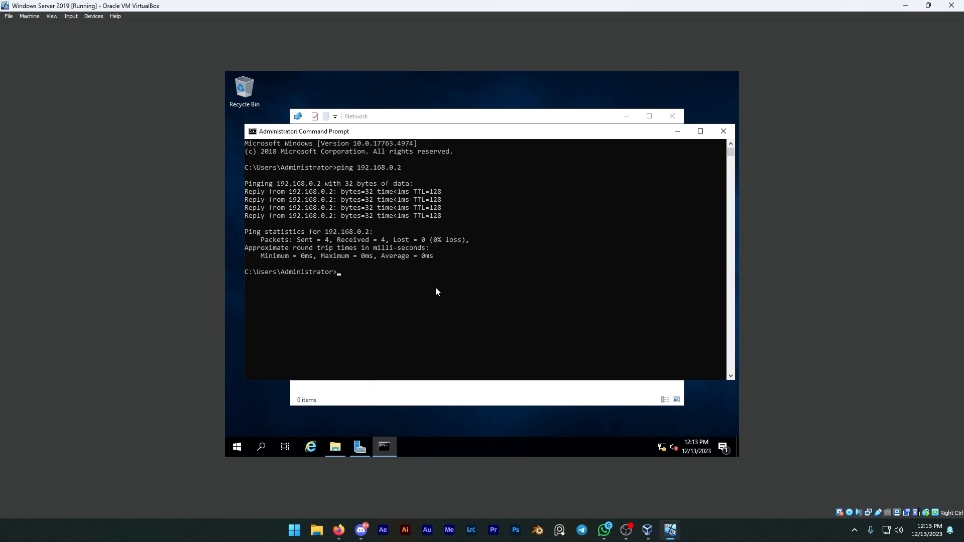
# List the server's full IP configuration with ipconfig /all, and close Command Prompt and File Explorer
pyautogui.write('ipconfig')
pyautogui.write(' /a;;')
pyautogui.press('BackSpace')
pyautogui.press('BackSpace')
pyautogui.write('ll')
pyautogui.press('Return')
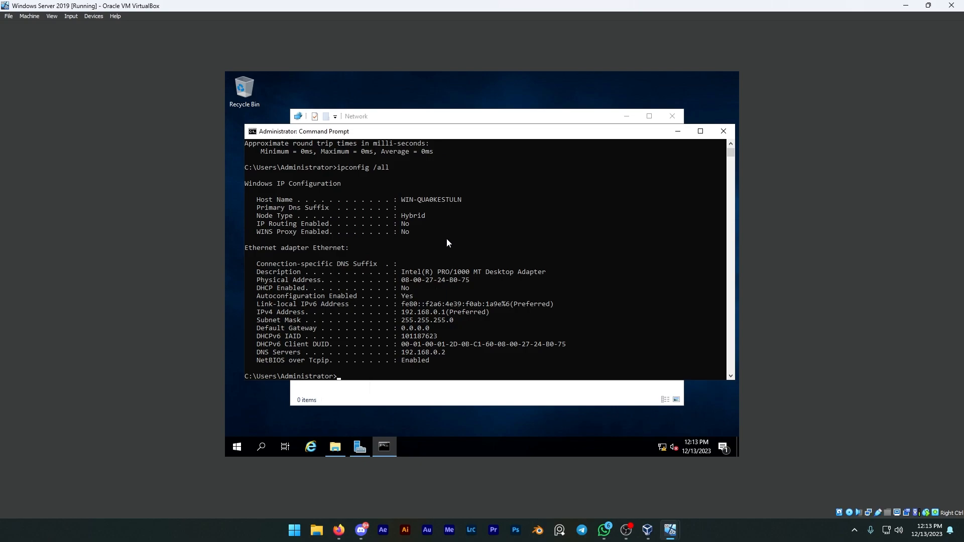
pyautogui.scroll(-1, 447, 241)
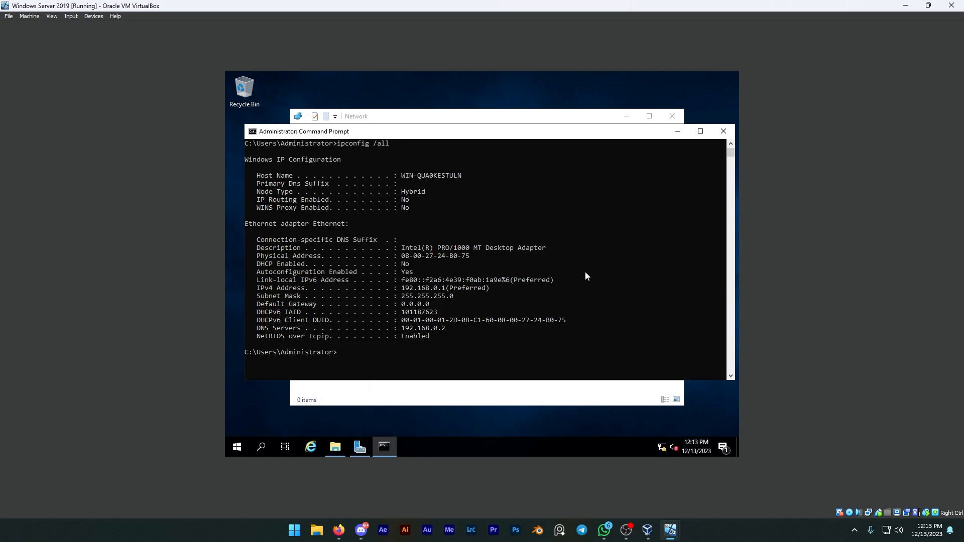
pyautogui.click(722, 134)
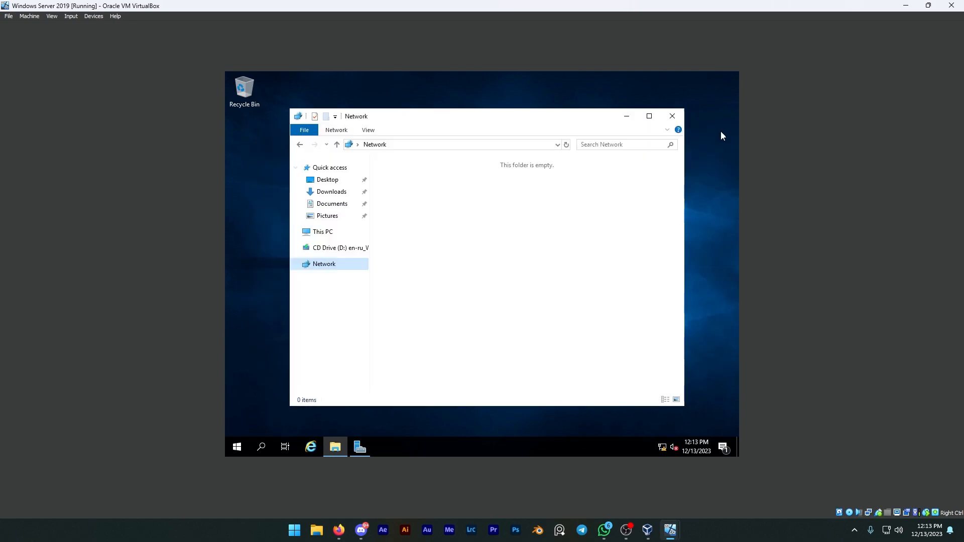
pyautogui.click(668, 117)
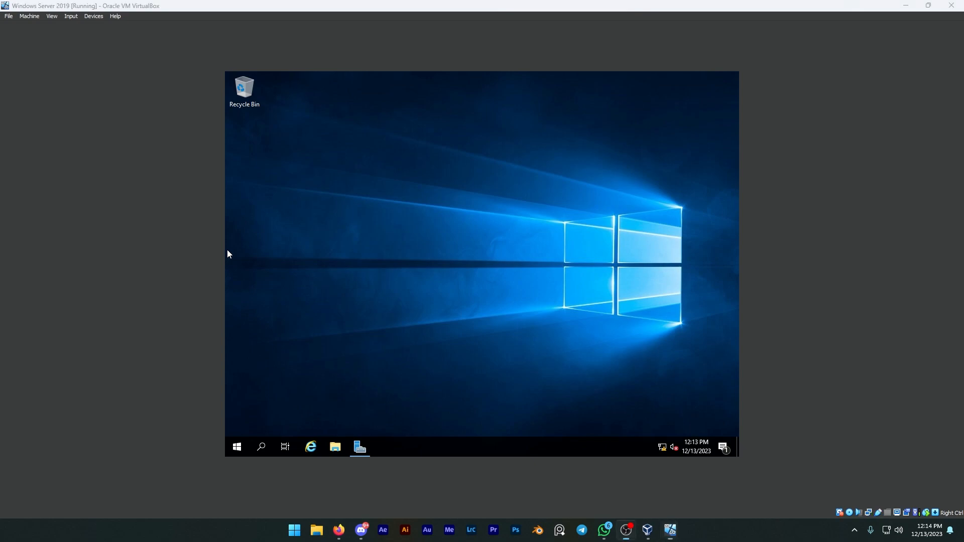